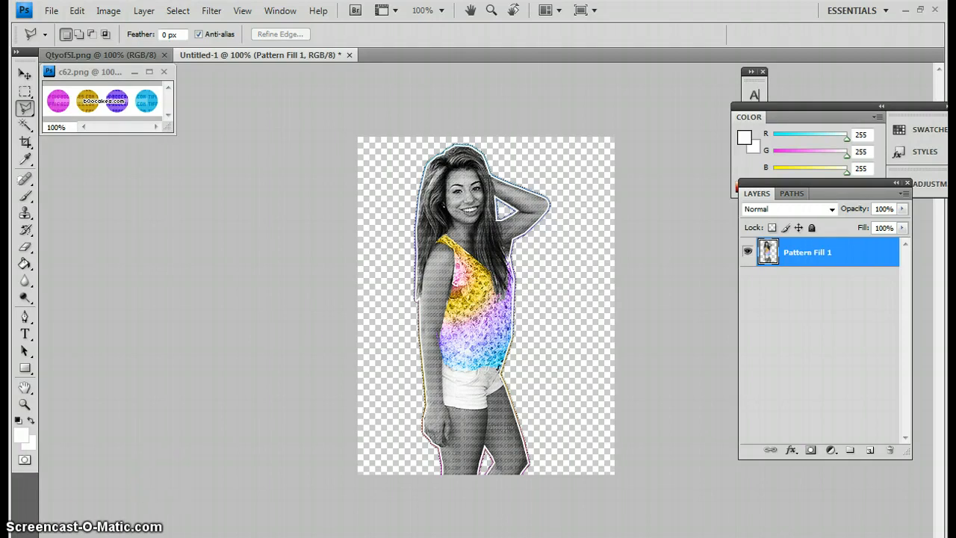
- Add a new layer and convert it into the document's white Background beneath the cut-out figure
click(24, 196)
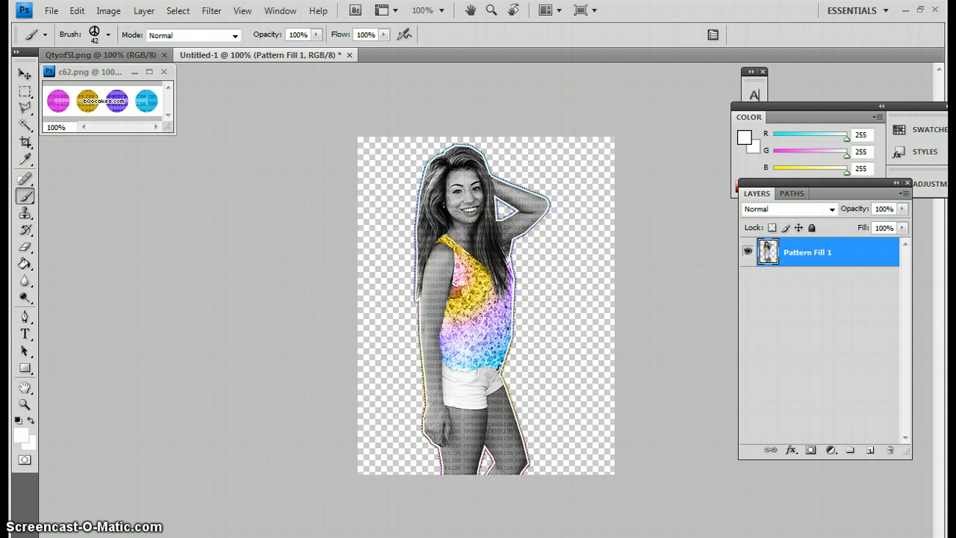
click(139, 13)
mouse_move(149, 30)
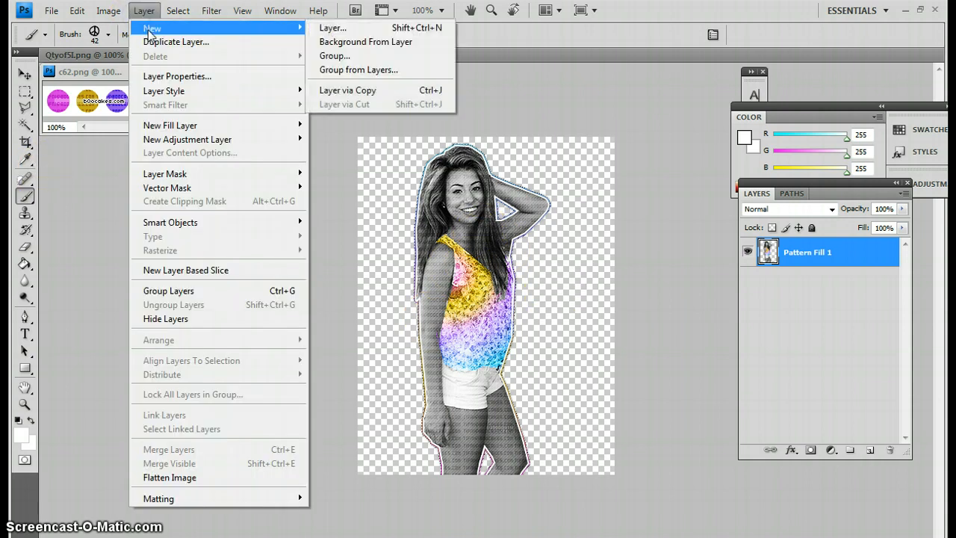
click(333, 27)
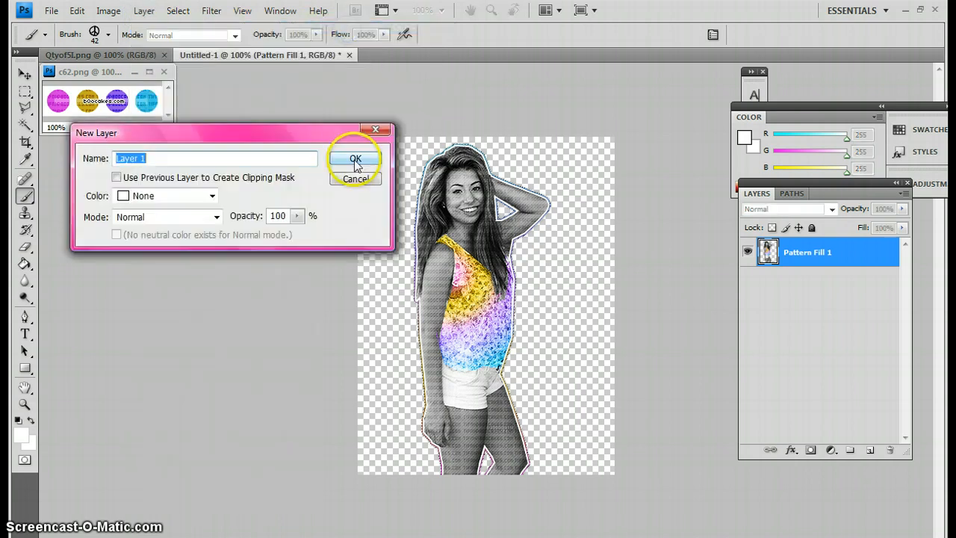
click(355, 158)
click(144, 10)
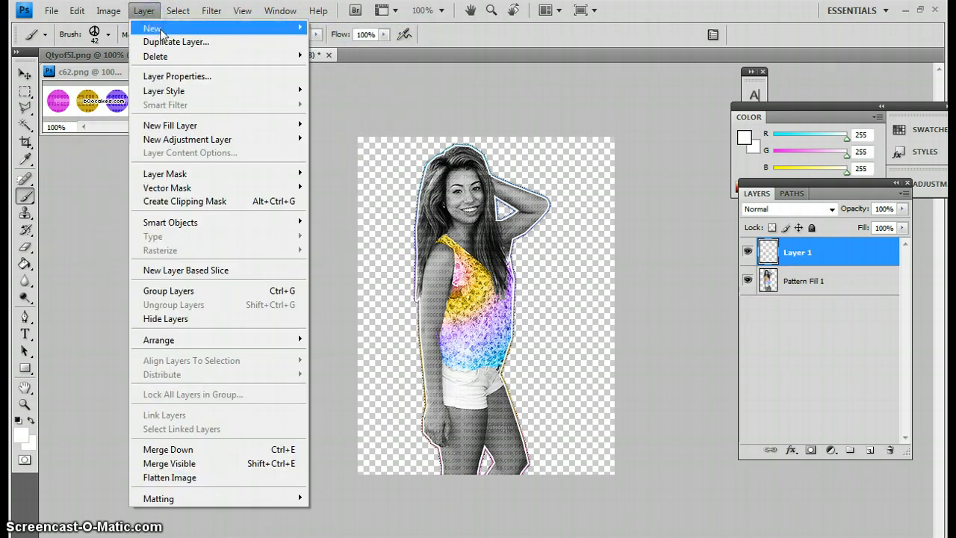
mouse_move(149, 29)
click(439, 44)
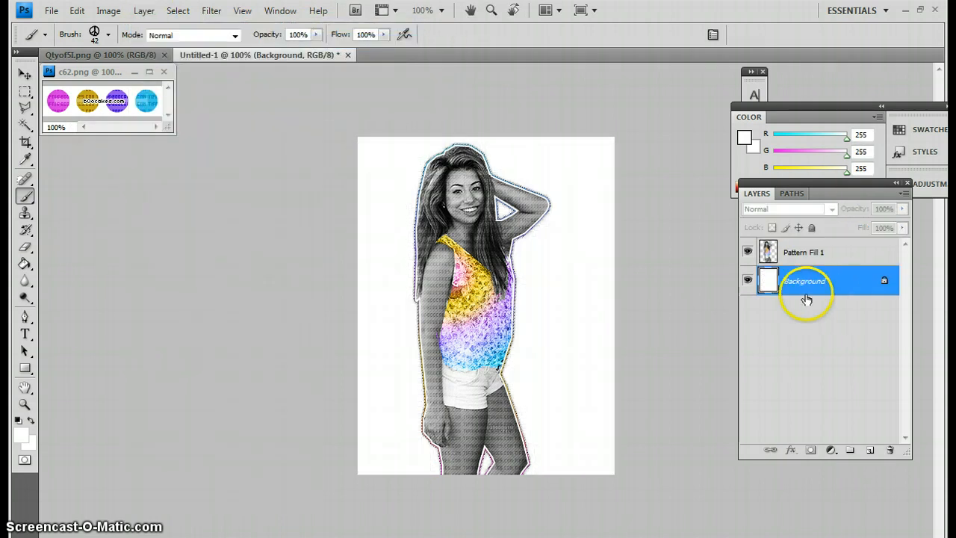
- Set the foreground color to grey #777777 and fill the Background layer with it using the Paint Bucket
click(744, 137)
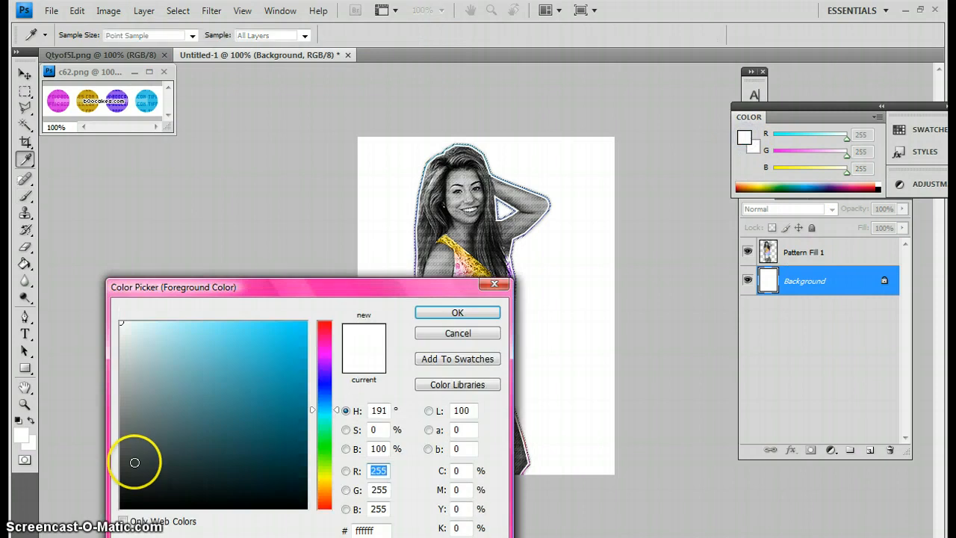
mouse_move(128, 422)
mouse_down()
mouse_move(121, 363)
mouse_move(127, 420)
mouse_move(107, 424)
mouse_up()
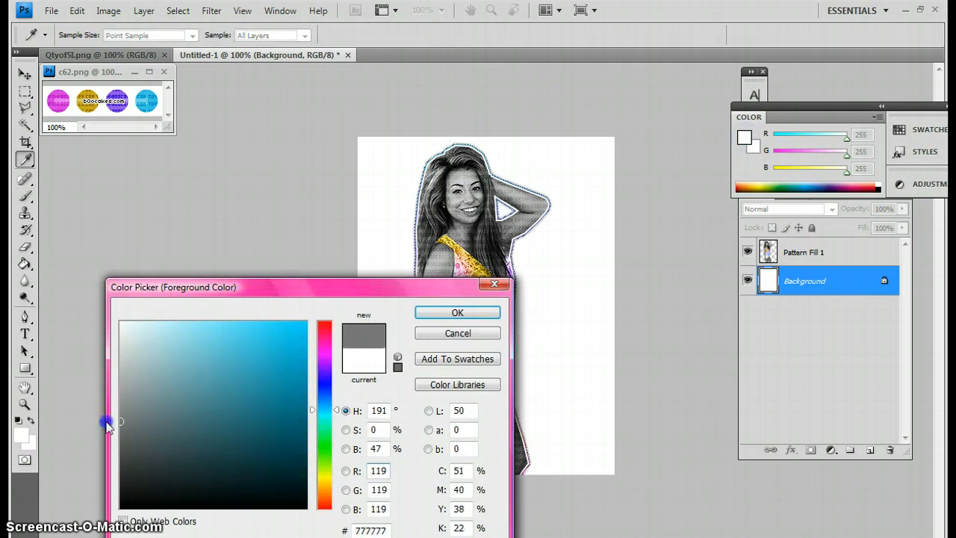
click(444, 312)
key(b)
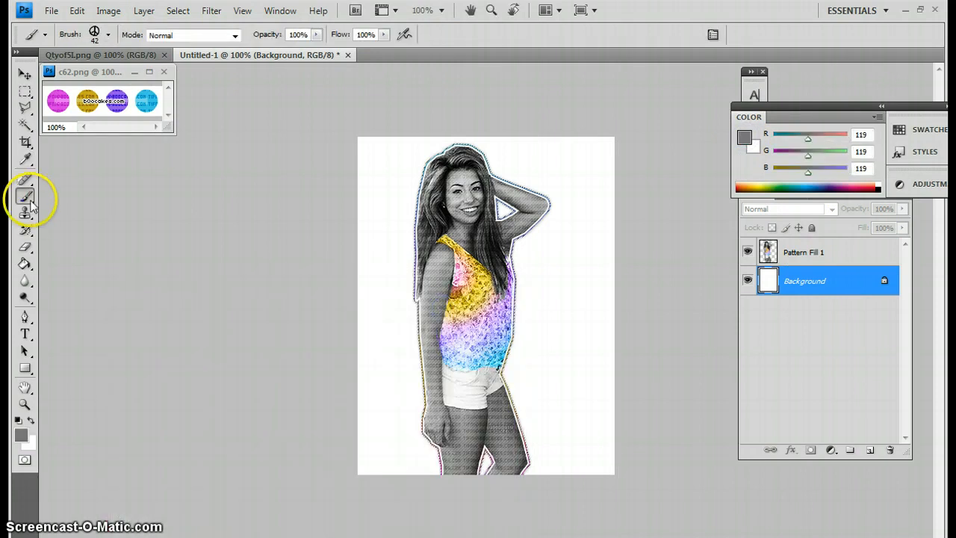
click(743, 137)
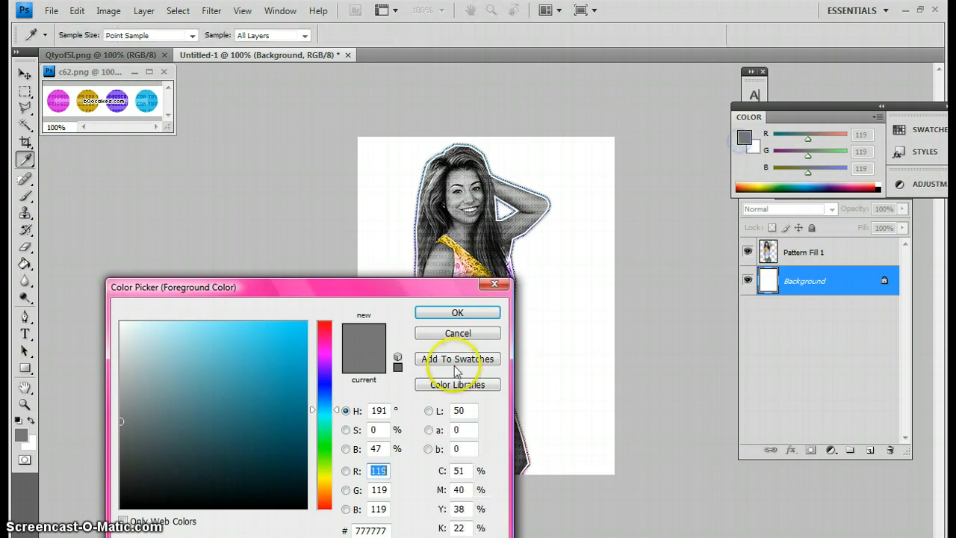
click(469, 314)
key(g)
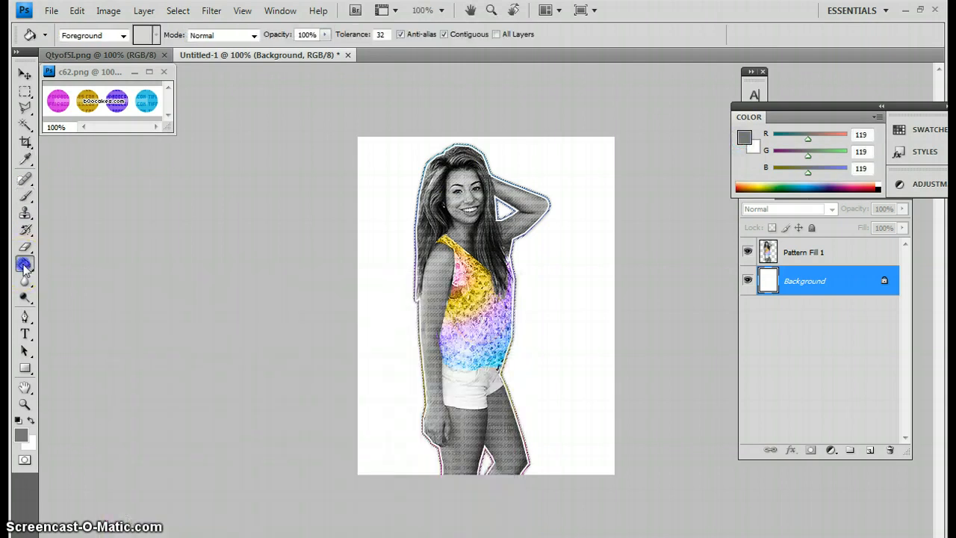
click(390, 236)
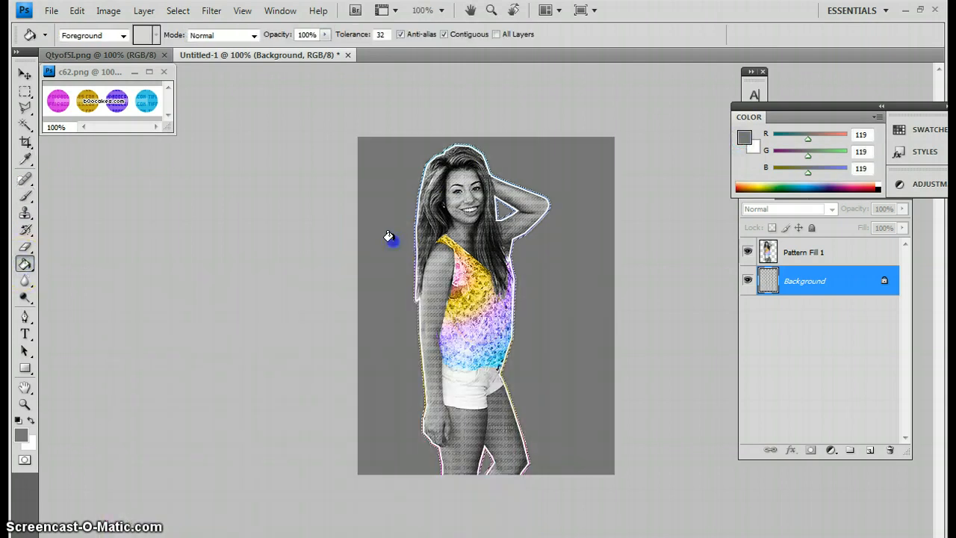
- Create a new empty layer between the grey Background and the figure layer
click(144, 11)
mouse_move(153, 27)
click(427, 28)
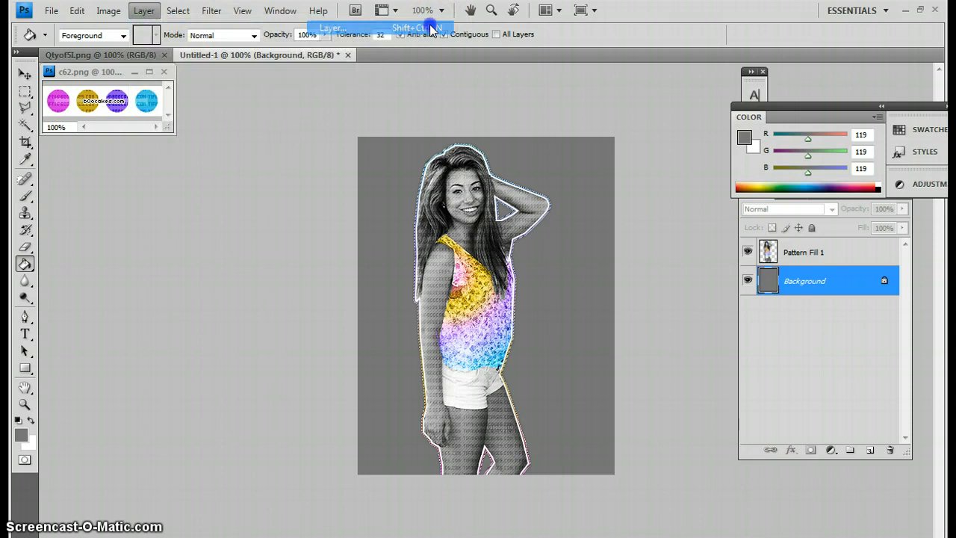
click(372, 166)
- Stamp the 650 px sunburst brush in black once, centred behind the figure on the new layer
click(25, 196)
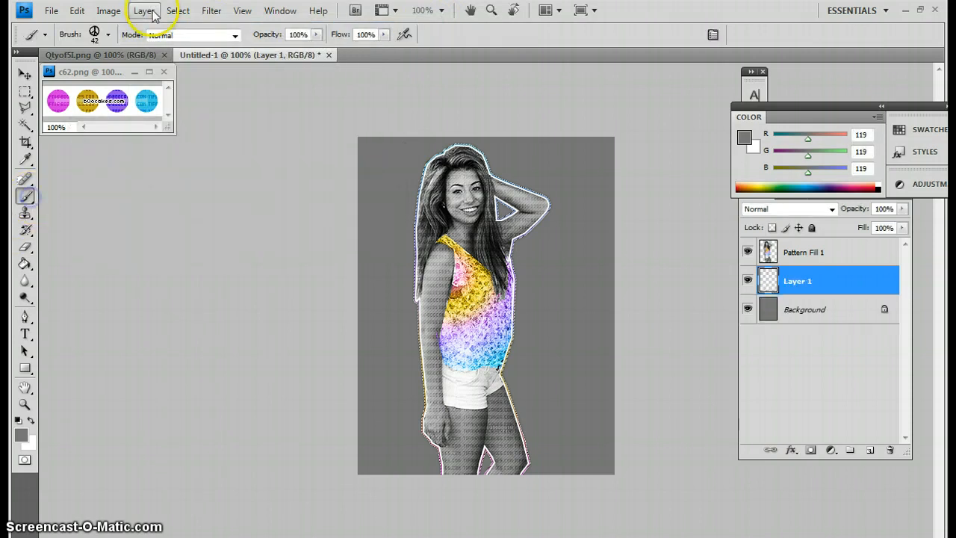
click(109, 36)
click(87, 183)
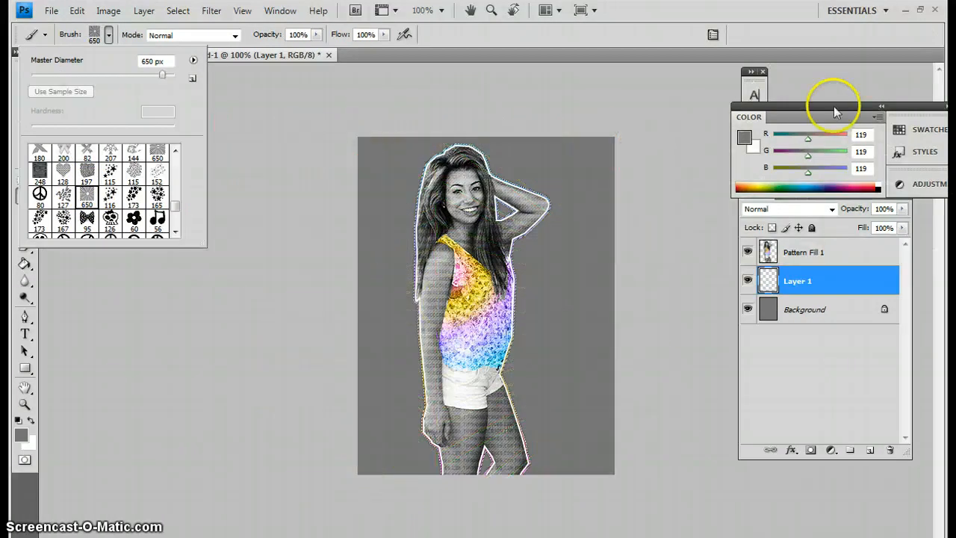
click(745, 139)
click(743, 137)
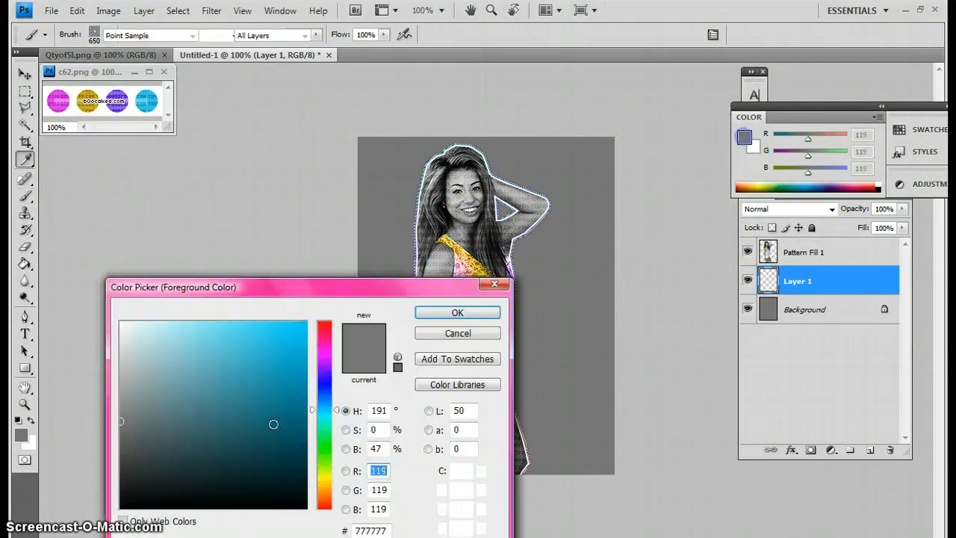
click(505, 272)
click(457, 313)
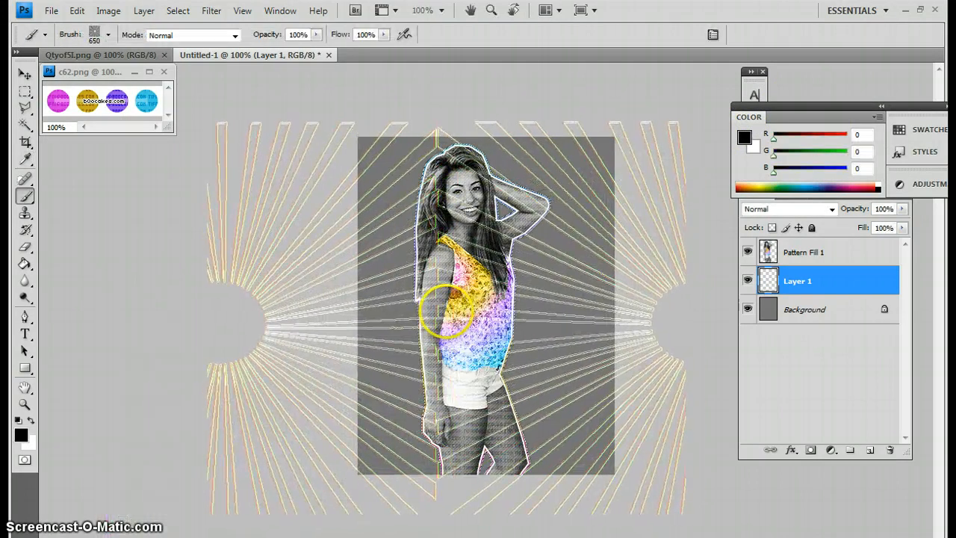
click(448, 317)
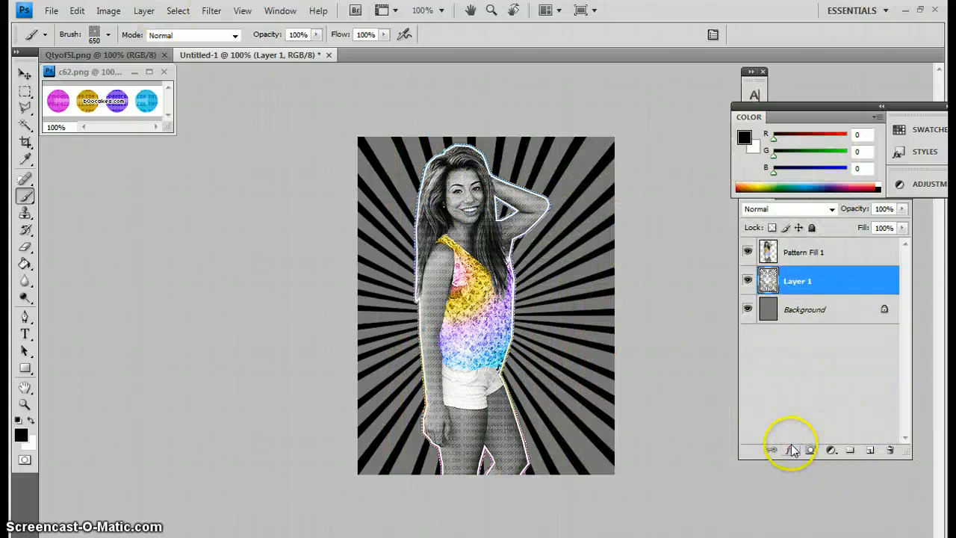
- Add a Stroke style to the sunburst layer with a Pattern fill, using the black diagonal stair-step pattern
click(790, 451)
click(807, 435)
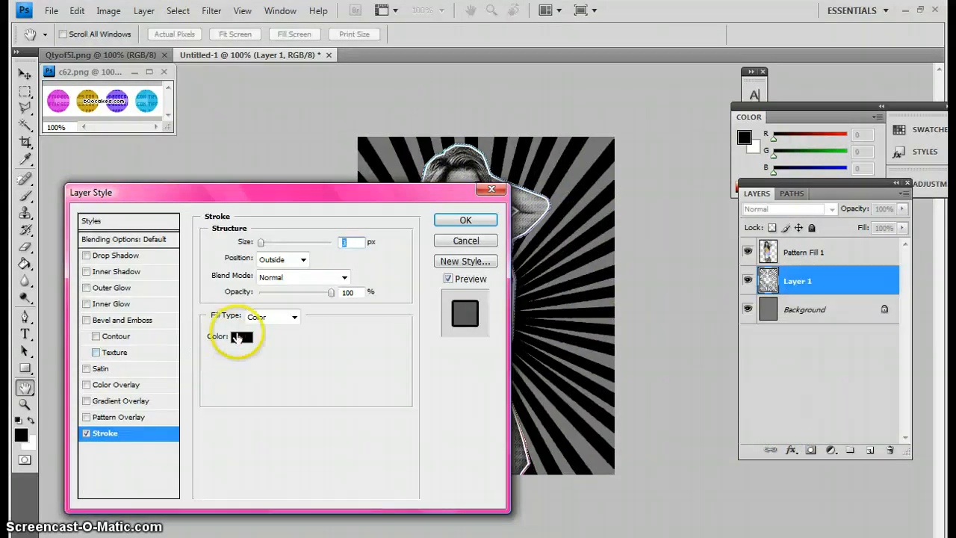
click(296, 317)
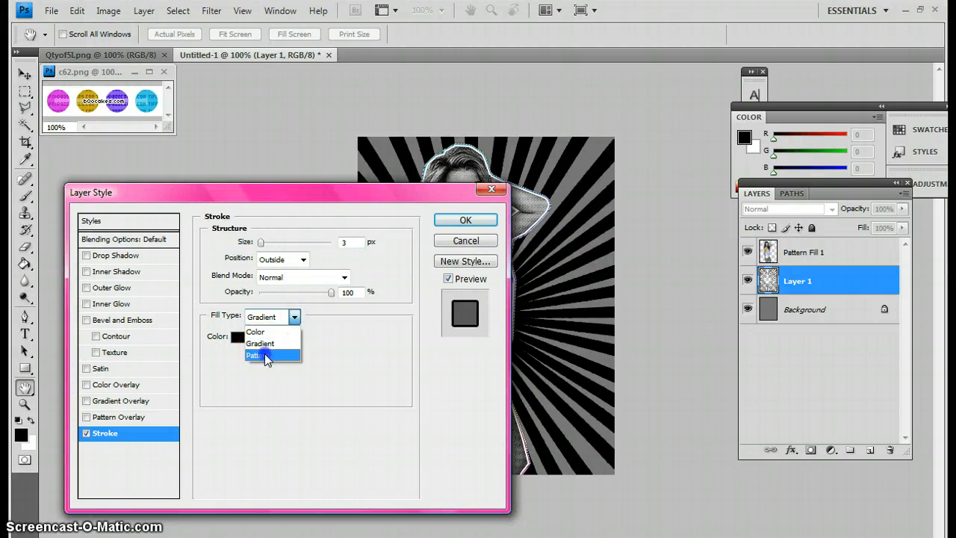
click(257, 351)
click(254, 359)
scroll(212, 444, up, 5)
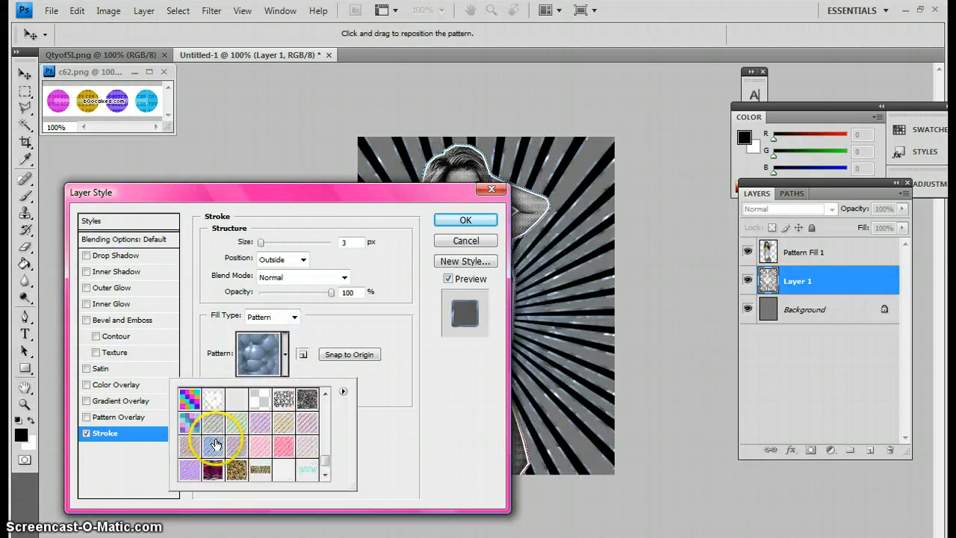
drag(330, 427, 326, 403)
scroll(303, 439, down, 10)
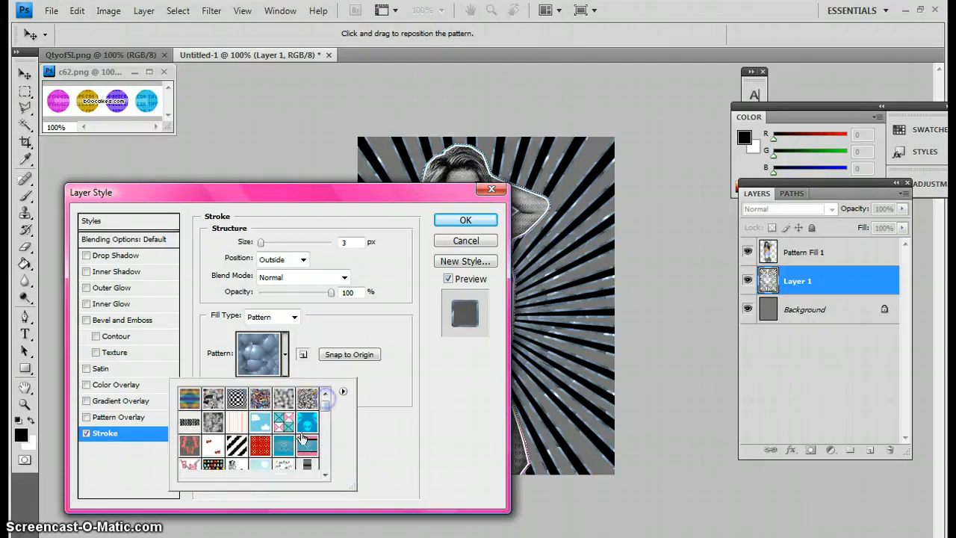
click(224, 405)
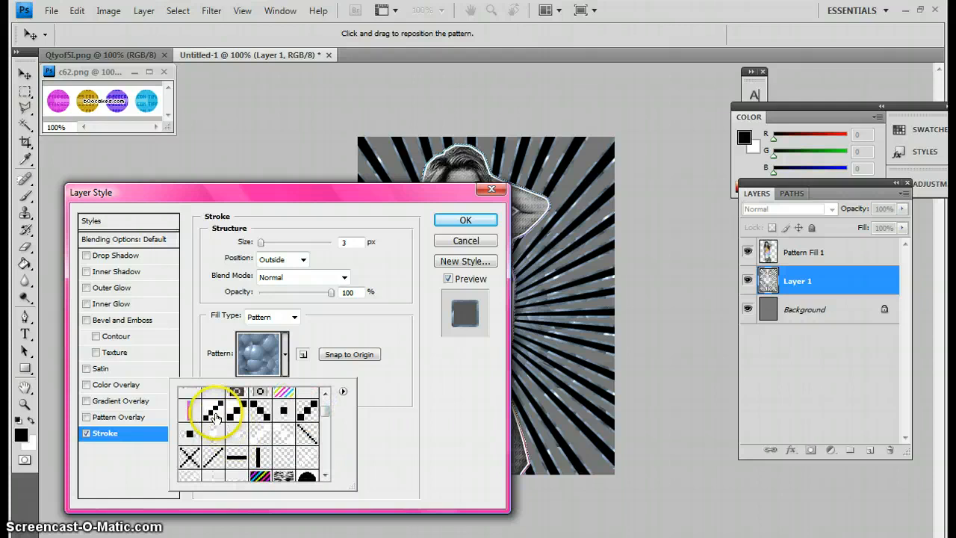
- Add a Drop Shadow with a distance of 0 px to the sunburst layer and apply the layer style
click(102, 254)
click(120, 255)
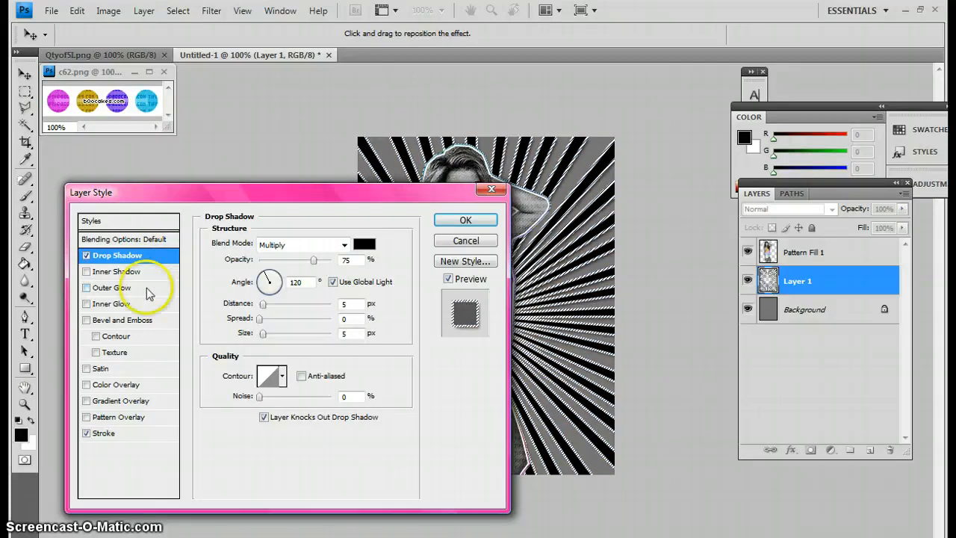
click(129, 434)
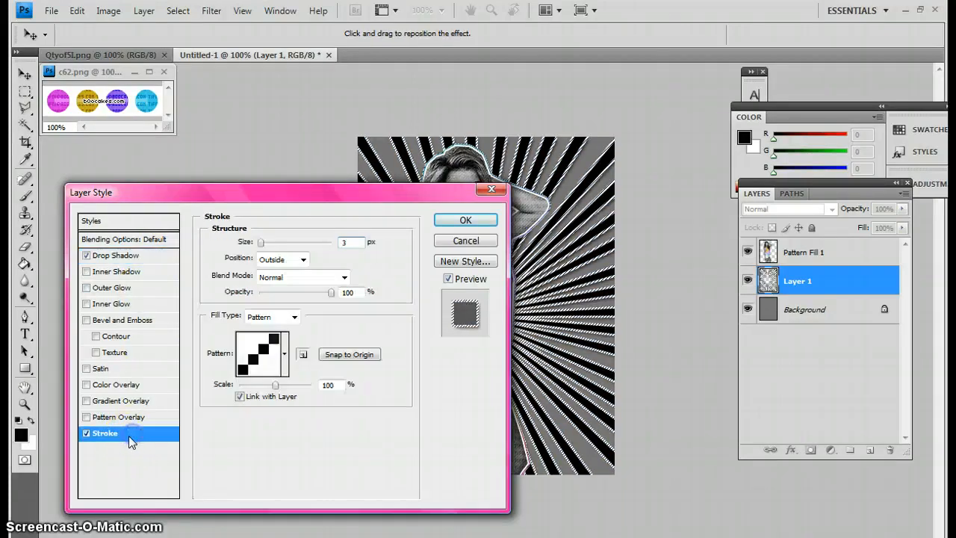
click(142, 255)
drag(263, 304, 258, 305)
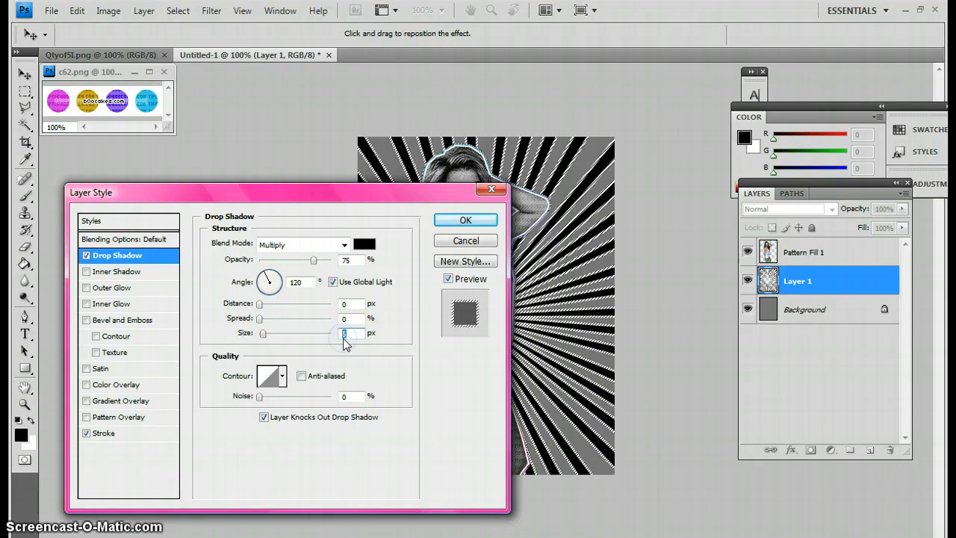
click(465, 220)
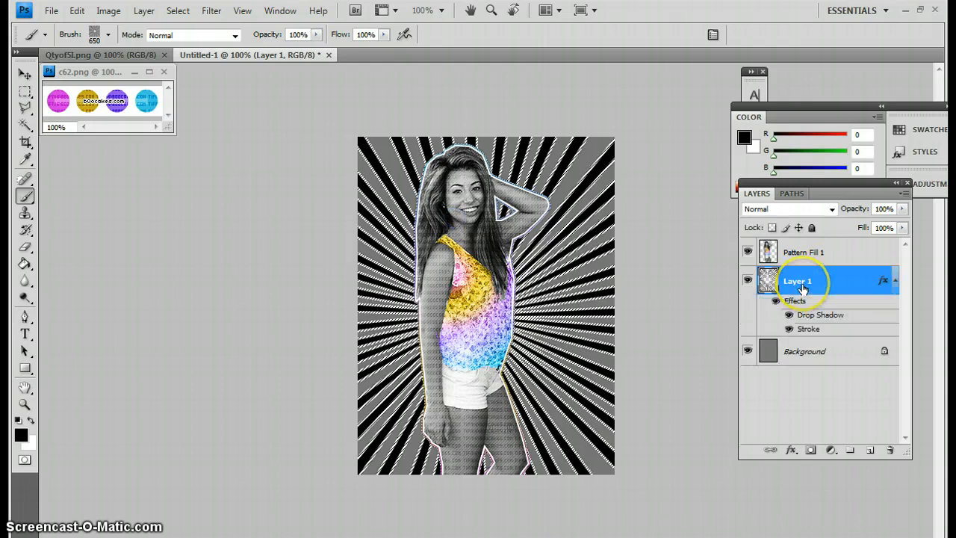
- Duplicate the sunburst layer under the name Layer 1 copy
right_click(804, 289)
click(704, 268)
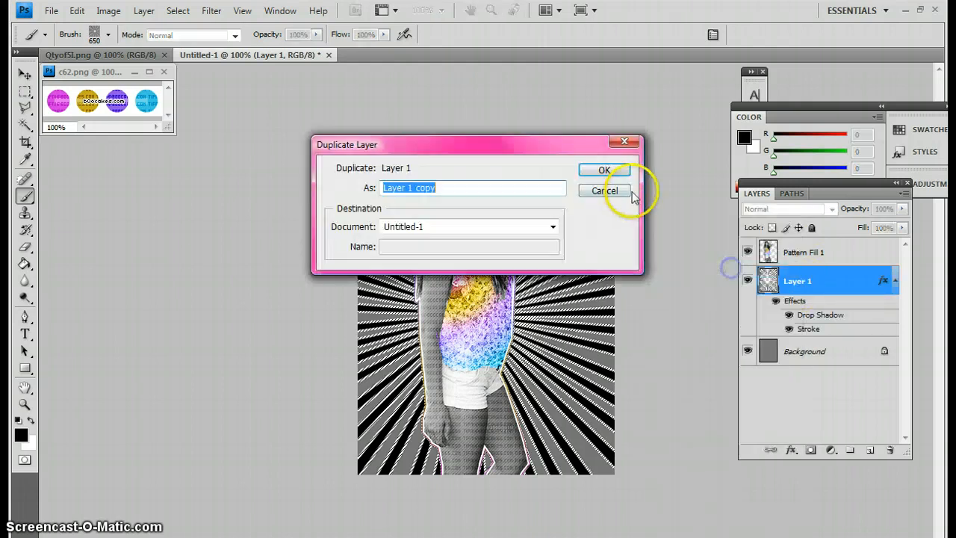
click(619, 169)
- Change the duplicate sunburst layer's Stroke to 1 px with a solid white (#ffffff) Color fill
click(790, 449)
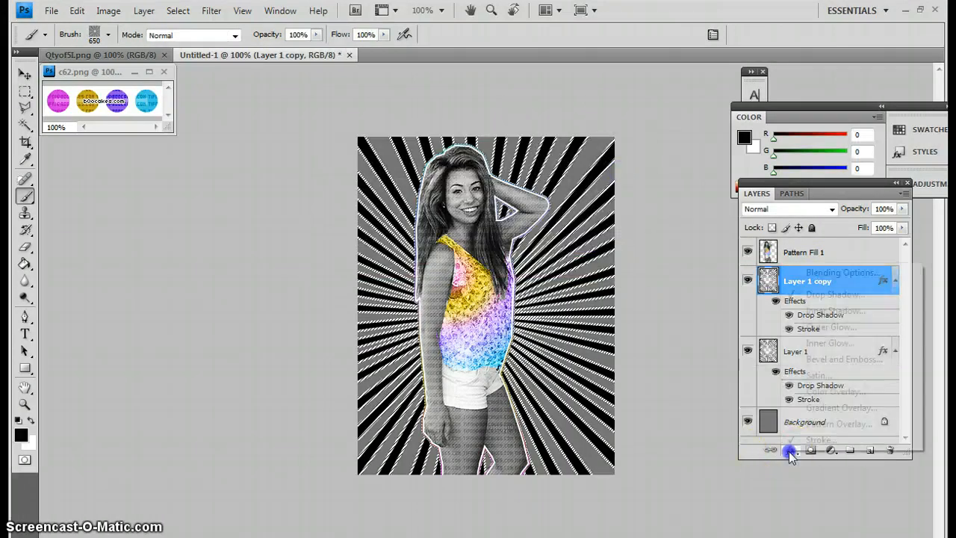
click(796, 445)
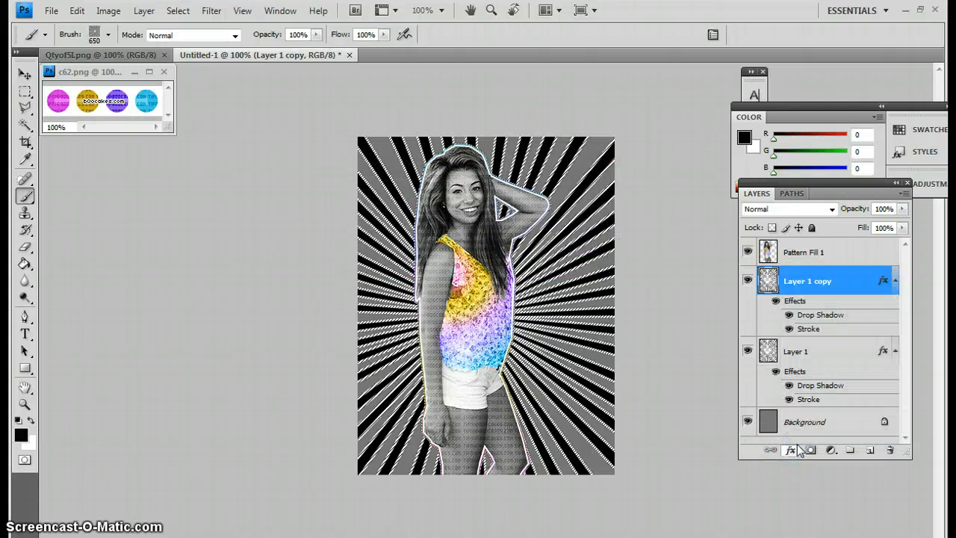
text(1)
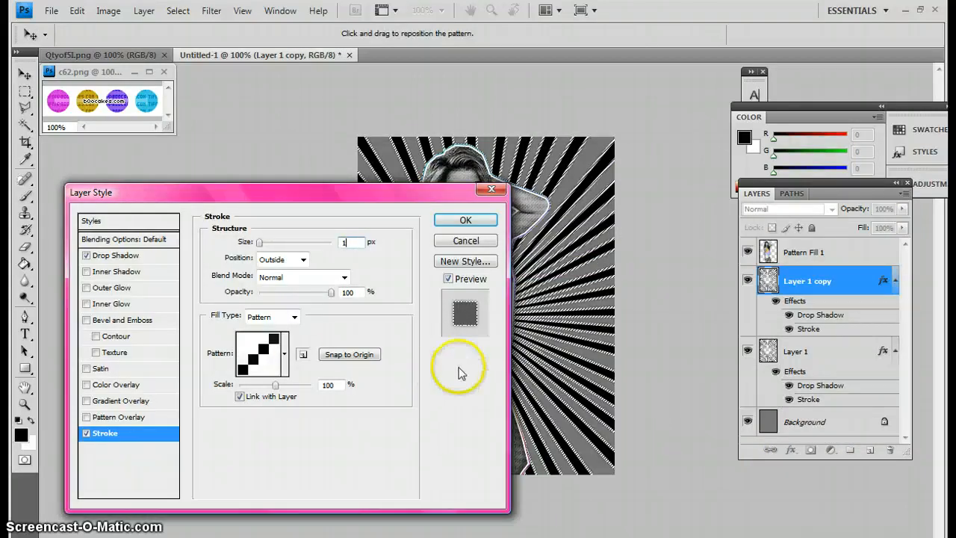
click(272, 316)
click(260, 323)
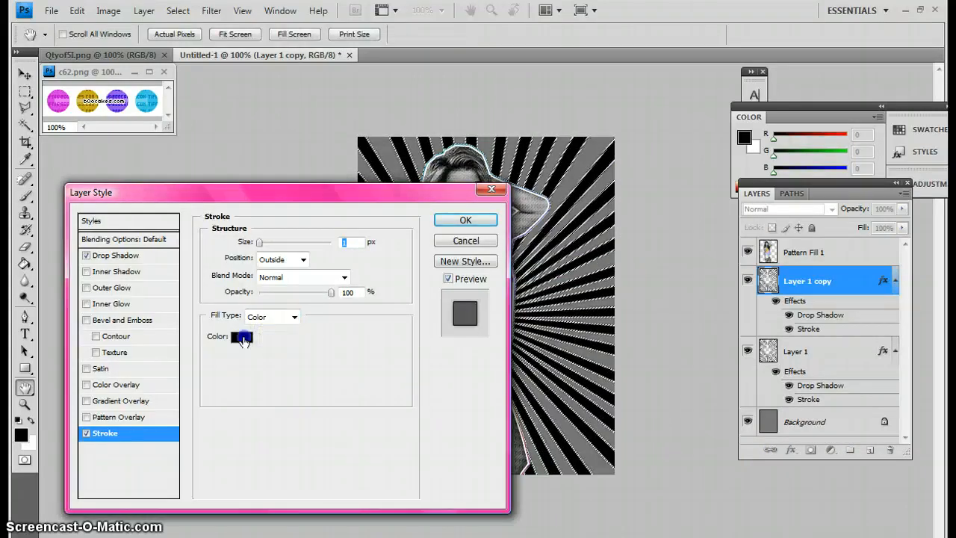
click(242, 337)
drag(241, 372, 91, 258)
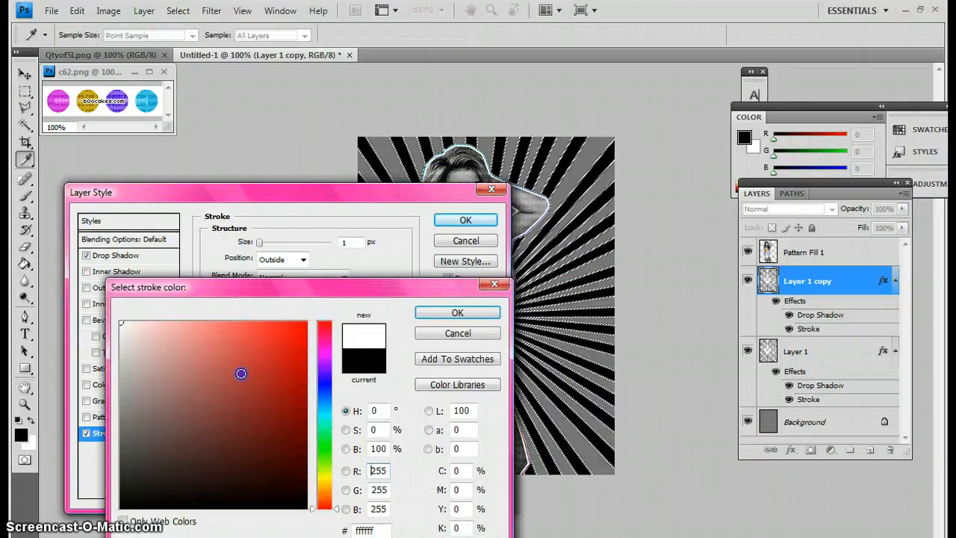
click(454, 313)
click(482, 223)
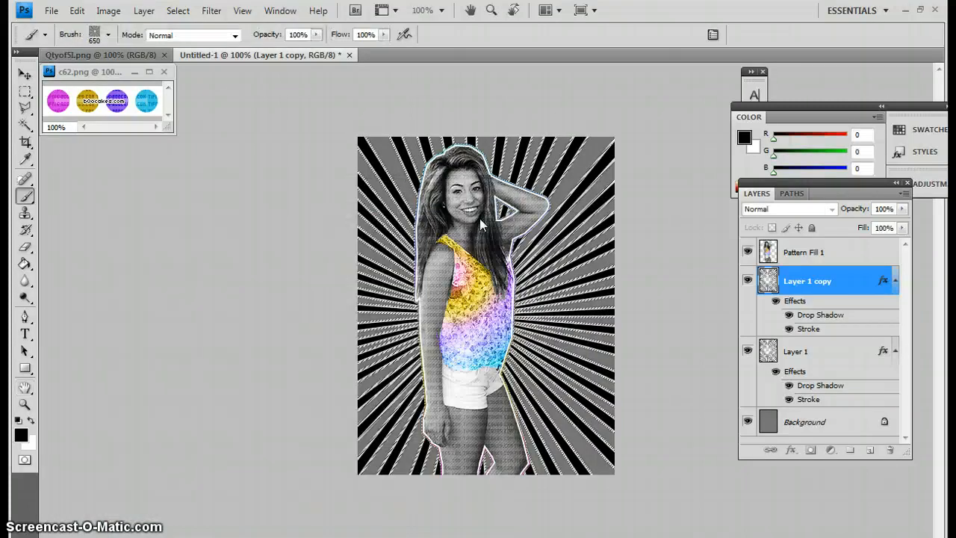
- Set the foreground color to pink (#d934e3) sampled from the pink circle in c62.png and activate the Paint Bucket tool
click(744, 137)
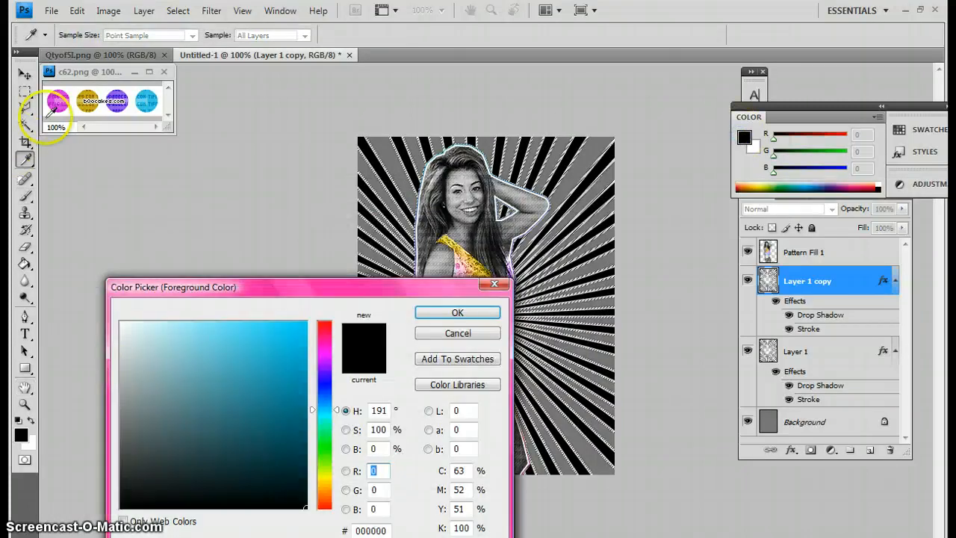
click(60, 101)
click(458, 333)
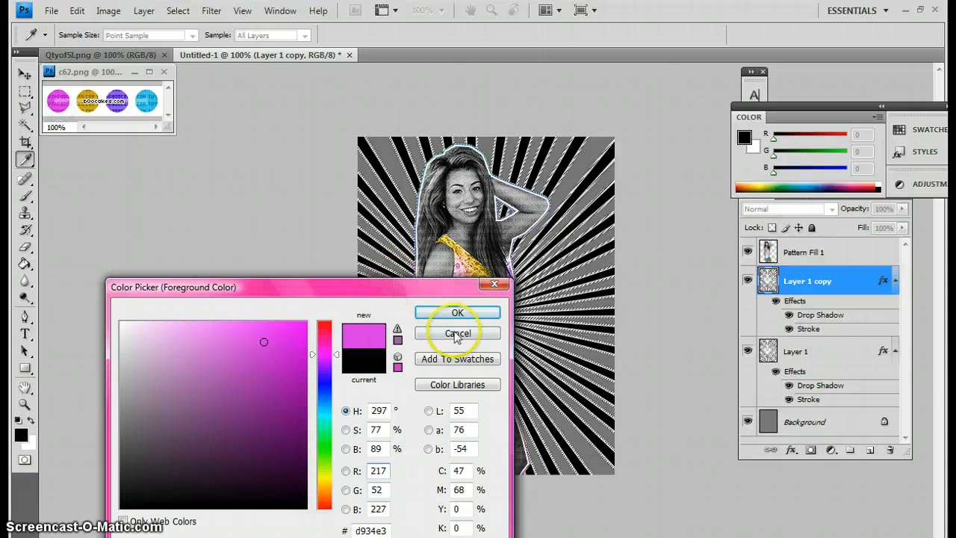
click(24, 264)
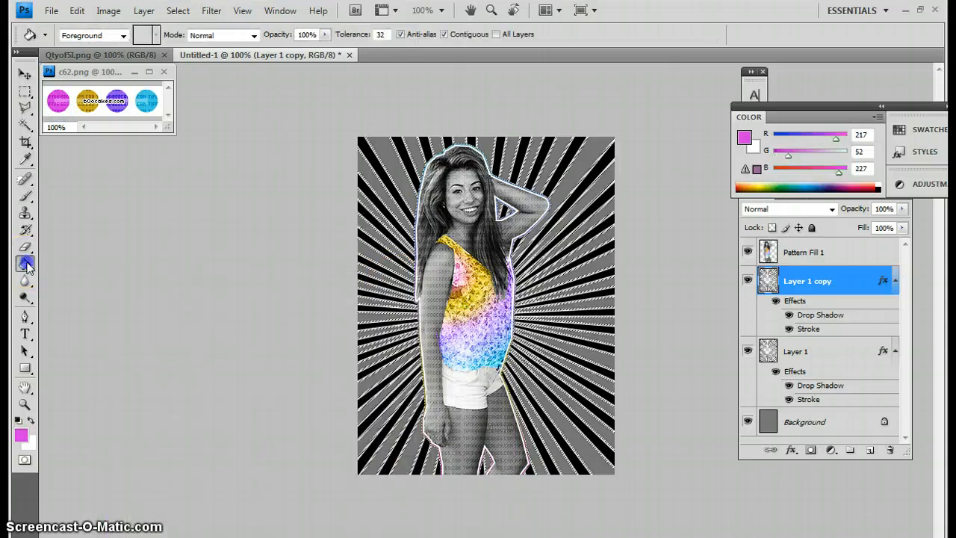
- Hide the Pattern Fill 1 and Background layers and merge the two visible sunburst layers into one
click(895, 282)
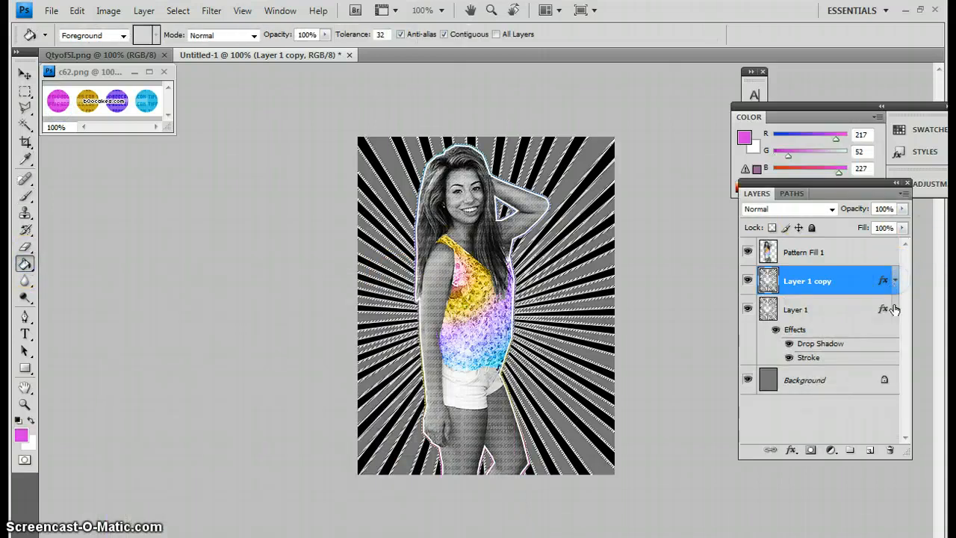
click(894, 310)
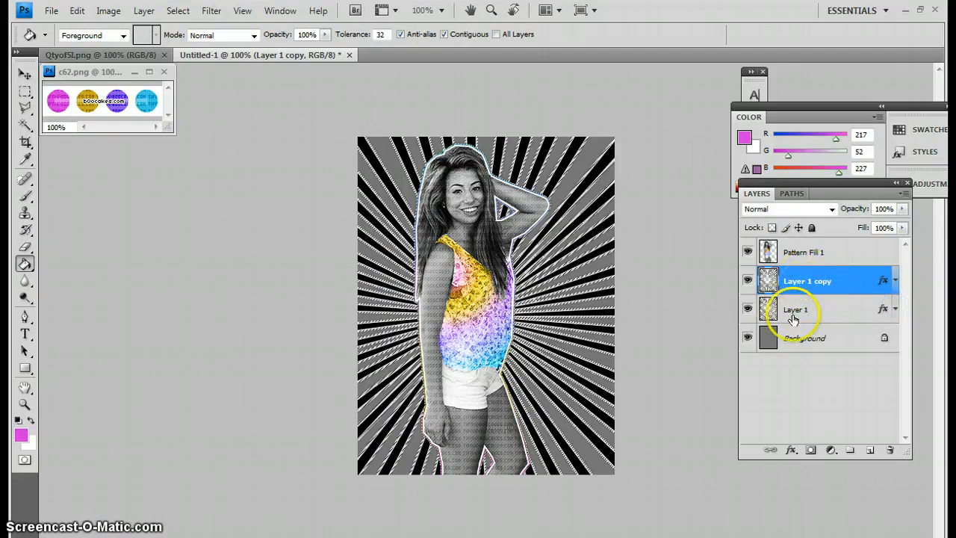
click(748, 253)
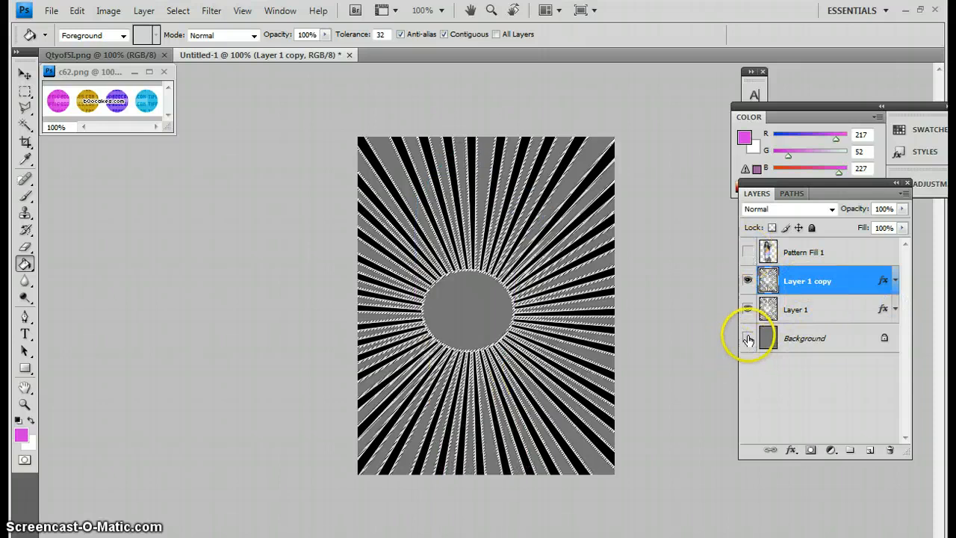
click(748, 338)
click(146, 10)
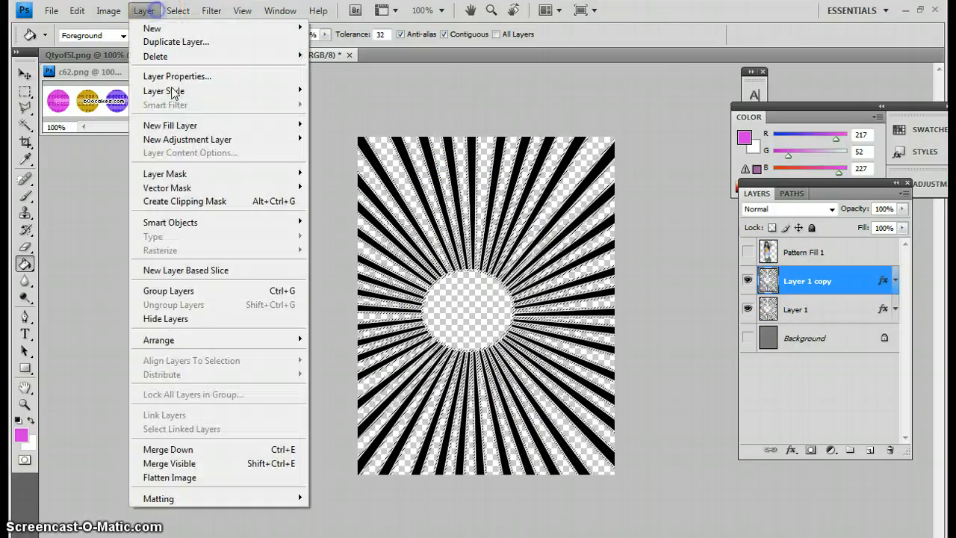
click(199, 463)
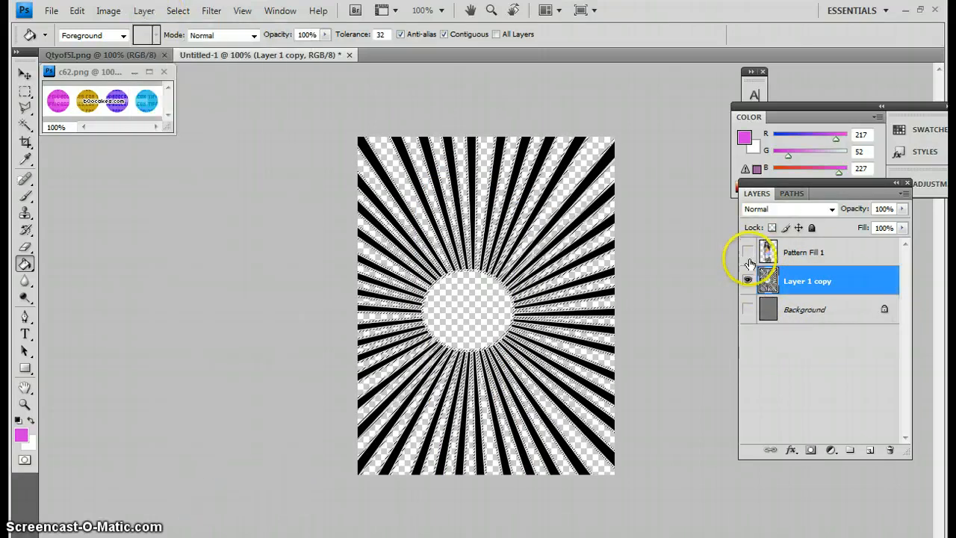
- Show the Pattern Fill 1 figure layer and the grey Background layer again
click(747, 253)
click(753, 315)
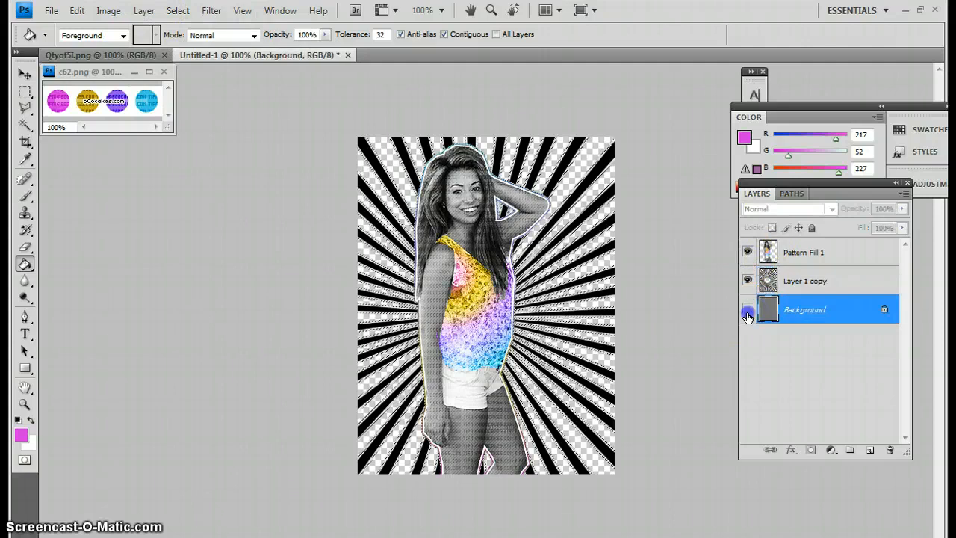
click(748, 310)
- Fill evenly spaced black rays around the figure with pink on the Layer 1 copy layer
click(800, 281)
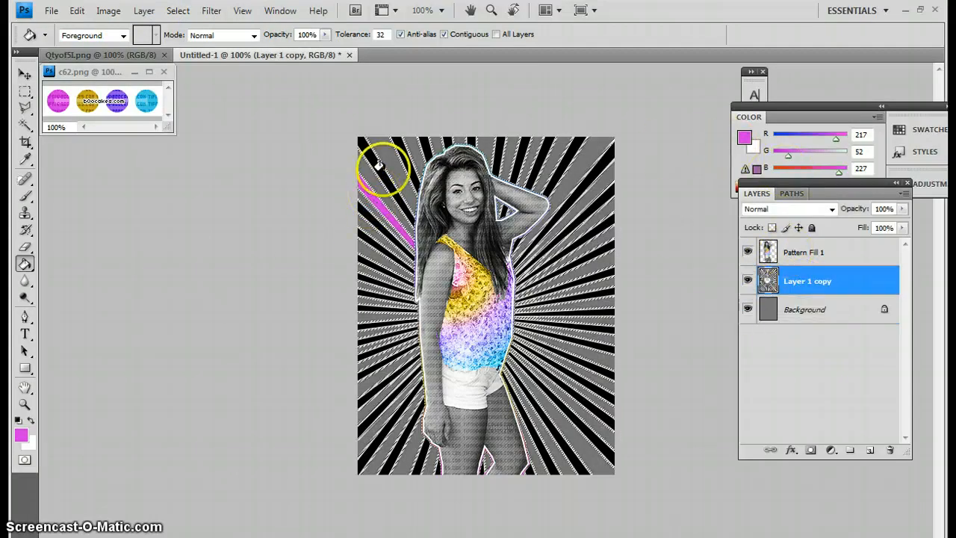
click(447, 142)
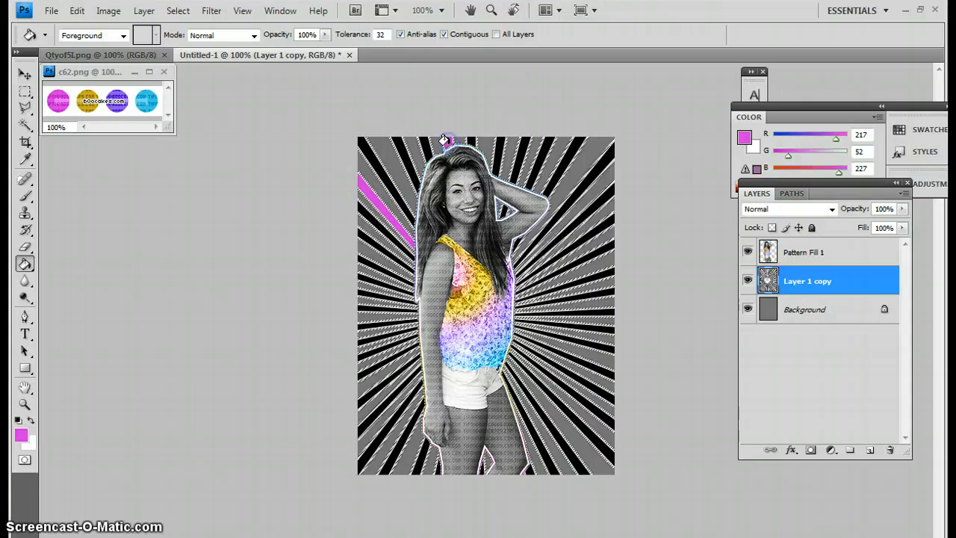
click(536, 155)
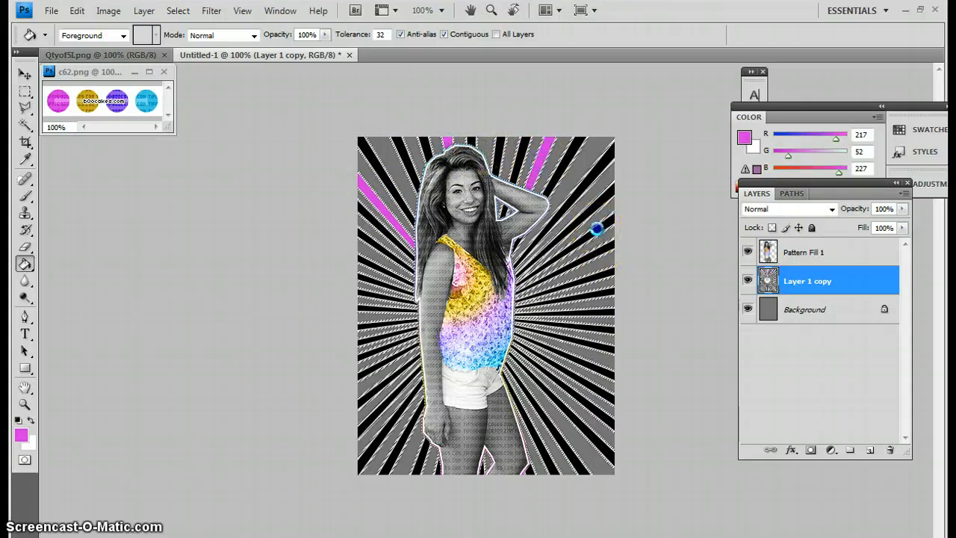
click(595, 308)
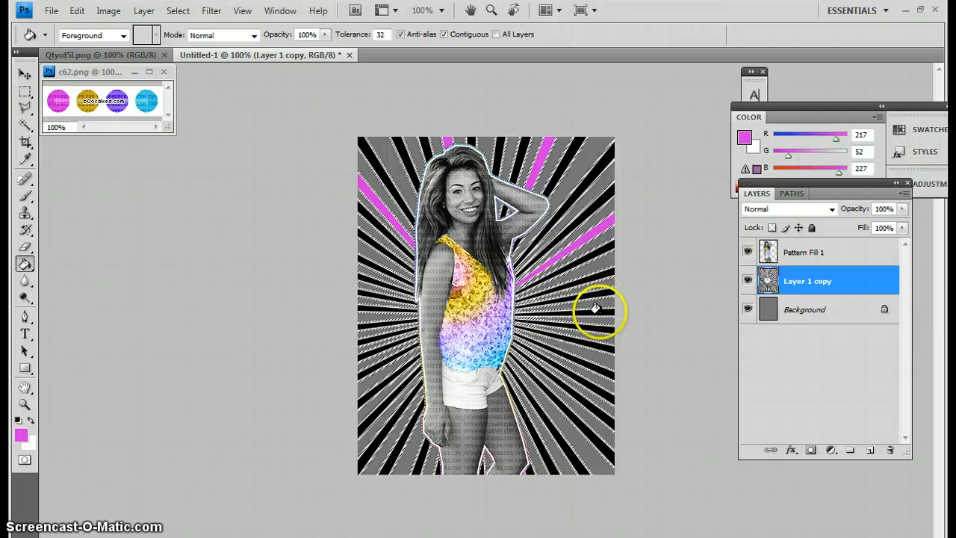
click(580, 380)
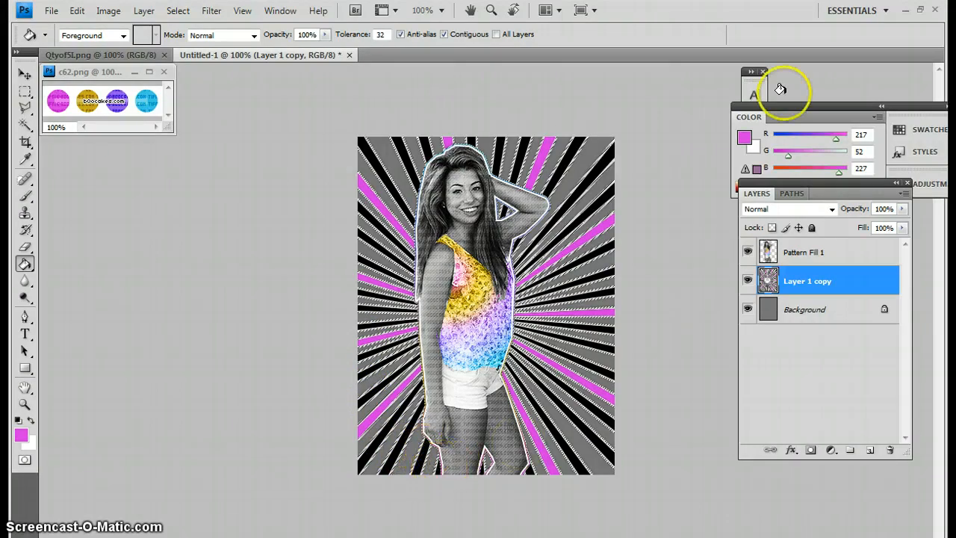
- Fill the remaining black rays in a repeating sequence of gold, purple and blue sampled from the circles in c62.png
click(745, 135)
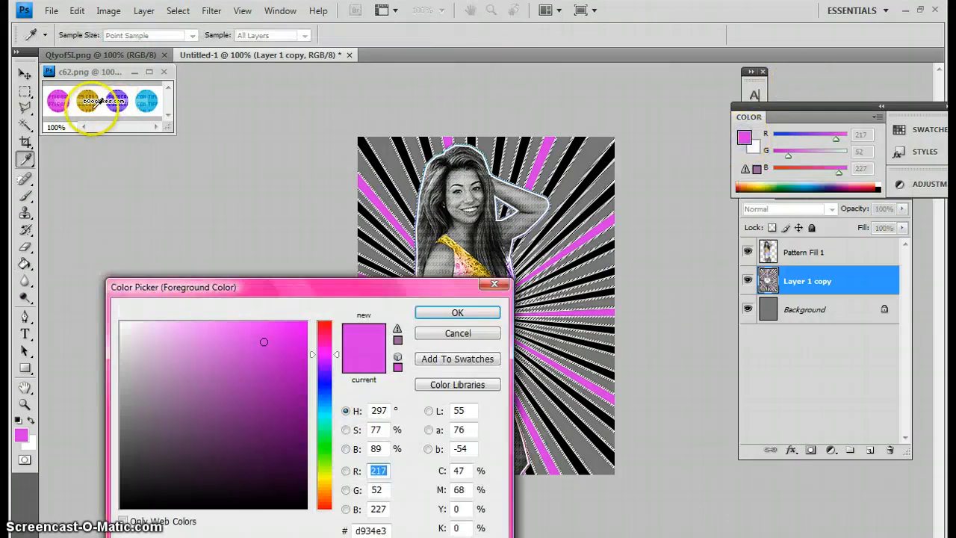
click(87, 102)
click(436, 313)
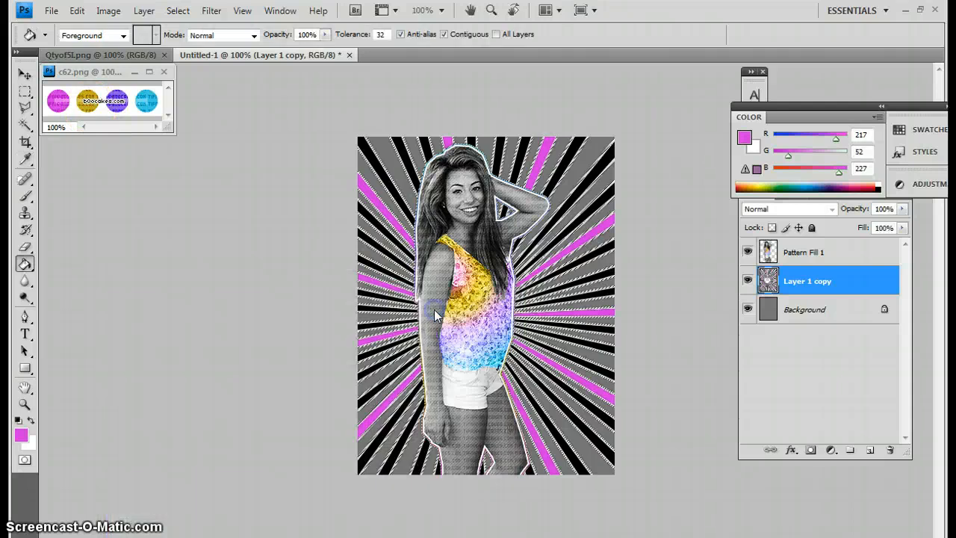
click(371, 265)
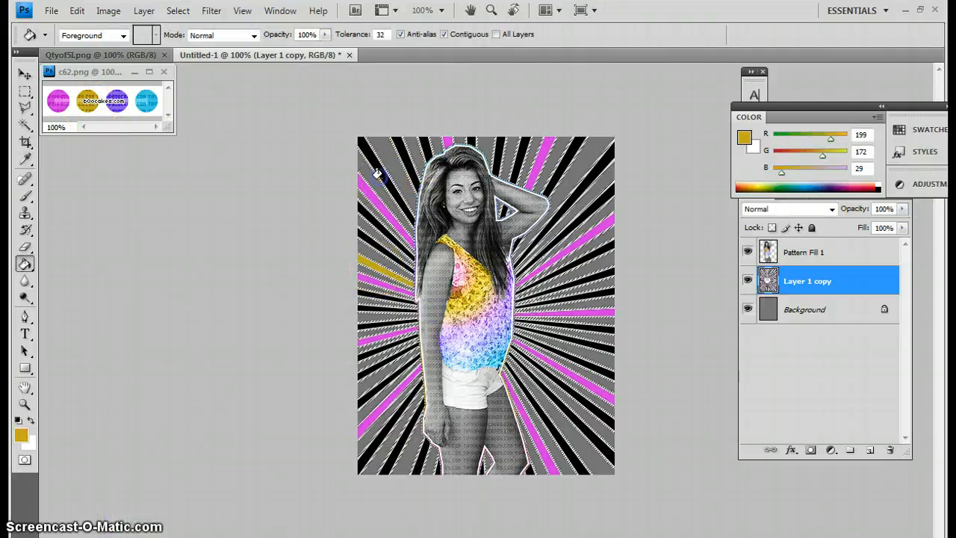
click(391, 206)
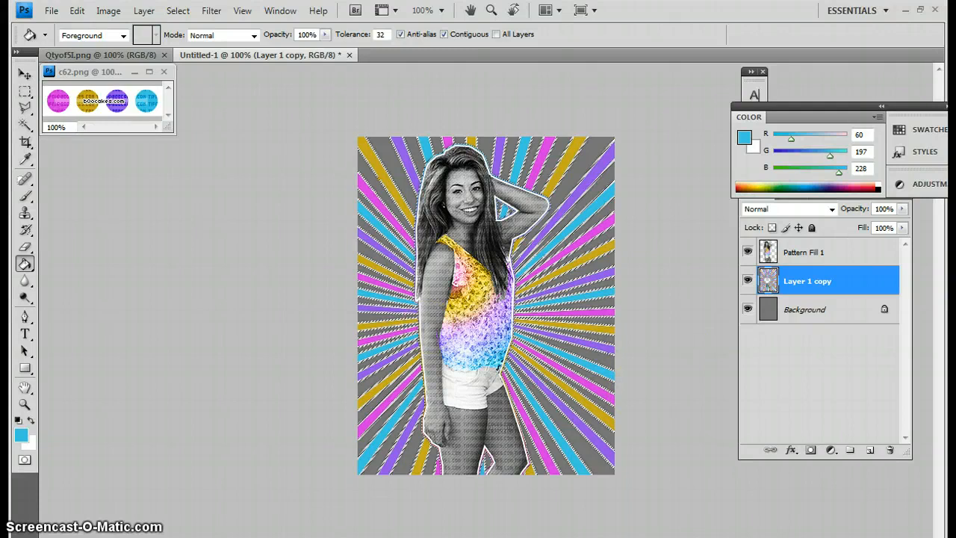
- Create a new empty layer named Layer 1 above the Layer 1 copy sunburst layer
click(143, 14)
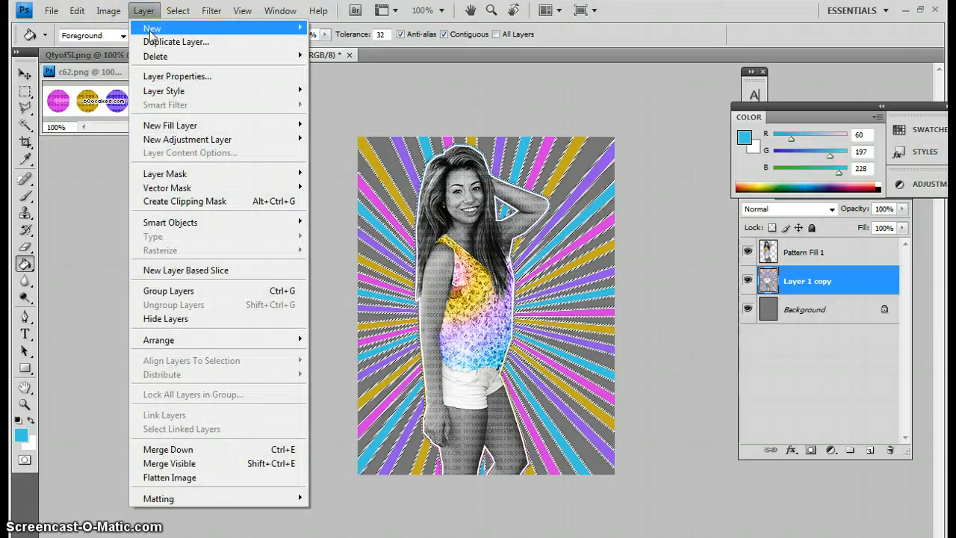
mouse_move(153, 28)
click(332, 27)
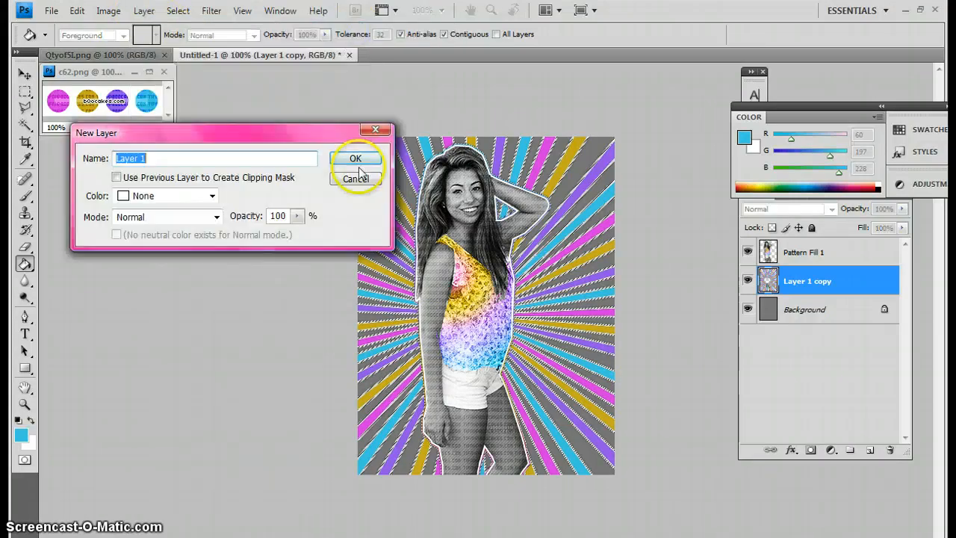
click(357, 157)
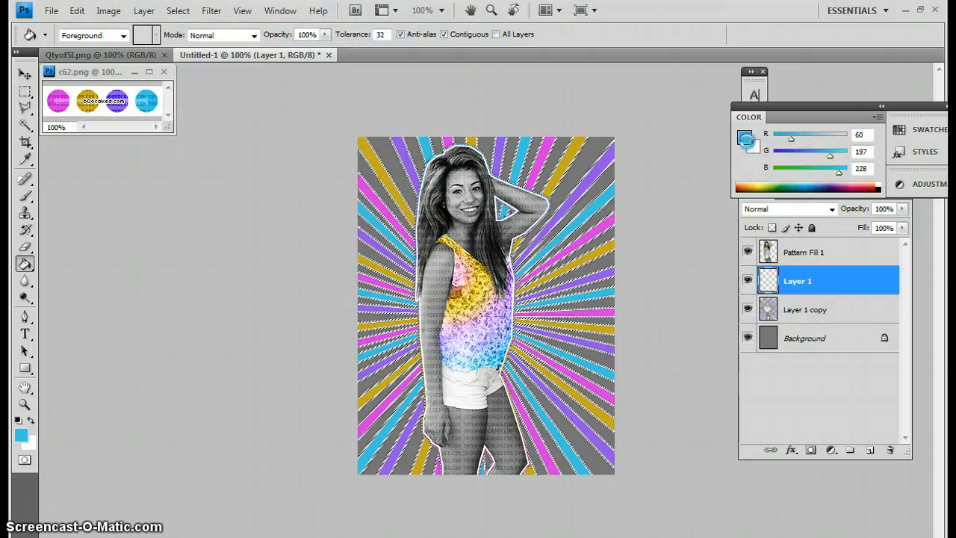
- Set the foreground color to white (RGB 255, 255, 255)
click(744, 139)
drag(195, 427, 119, 321)
click(453, 315)
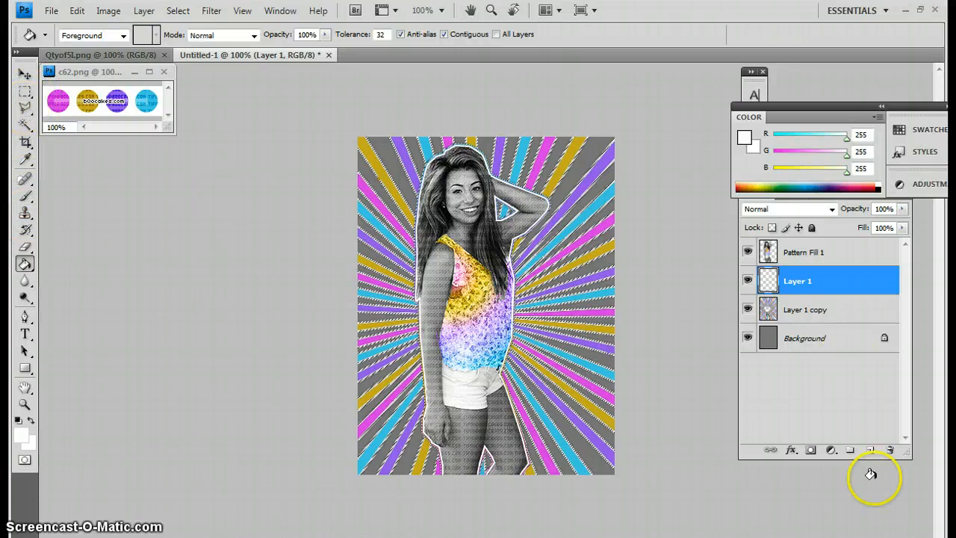
- Add a Drop Shadow with a distance of 0 px to Layer 1 and move the layer directly below Layer 1 copy
click(790, 449)
click(805, 300)
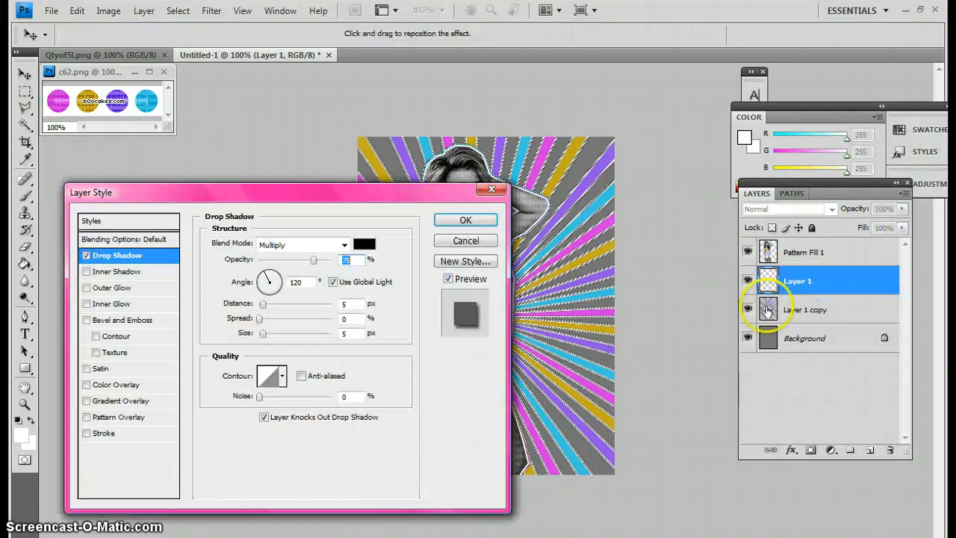
click(261, 304)
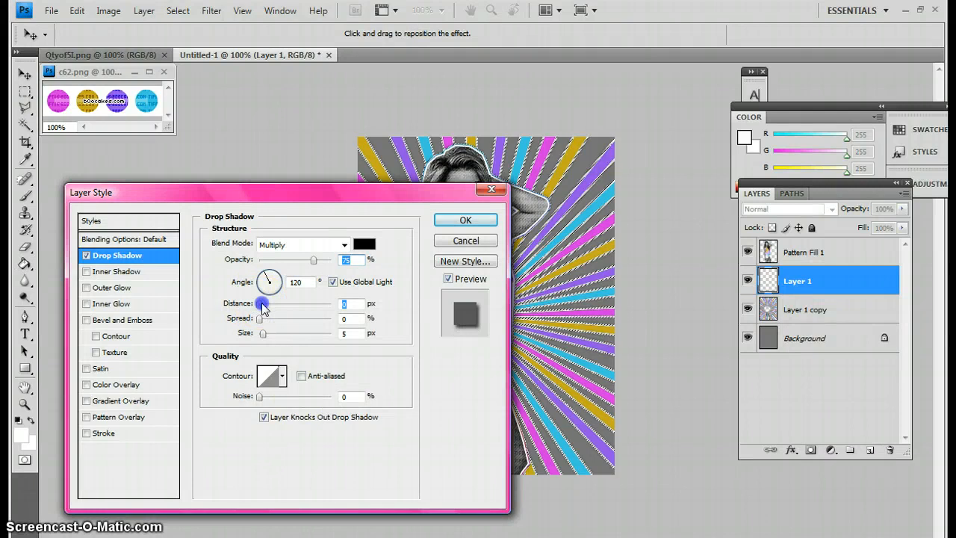
click(340, 334)
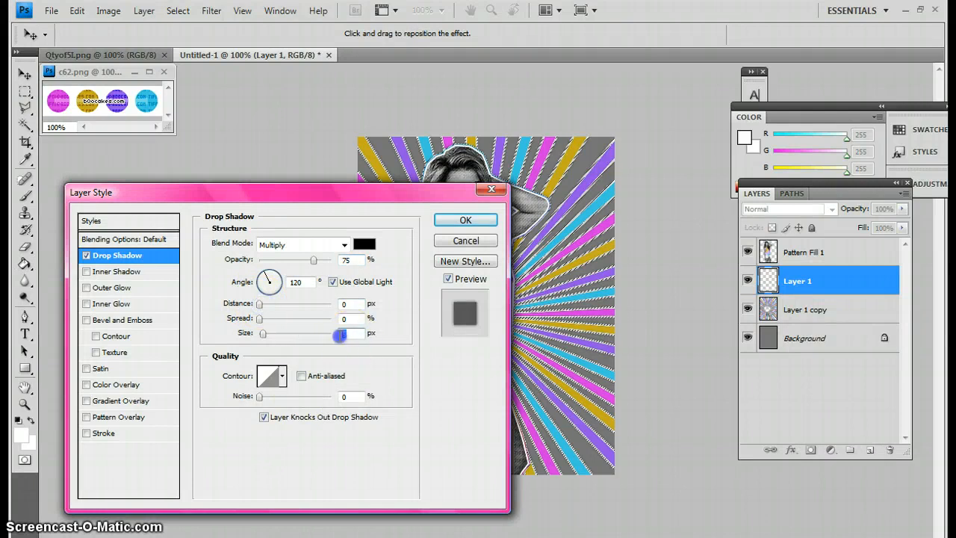
click(441, 220)
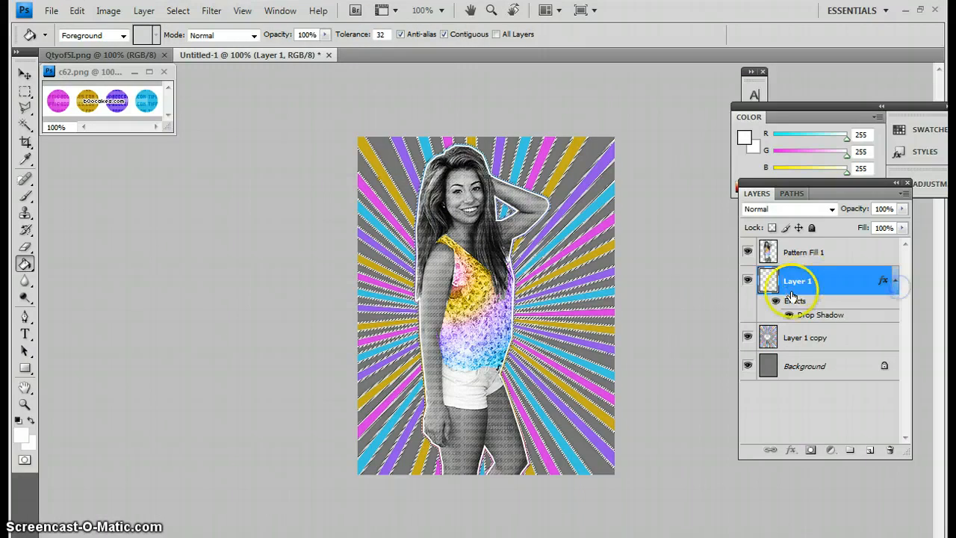
click(895, 281)
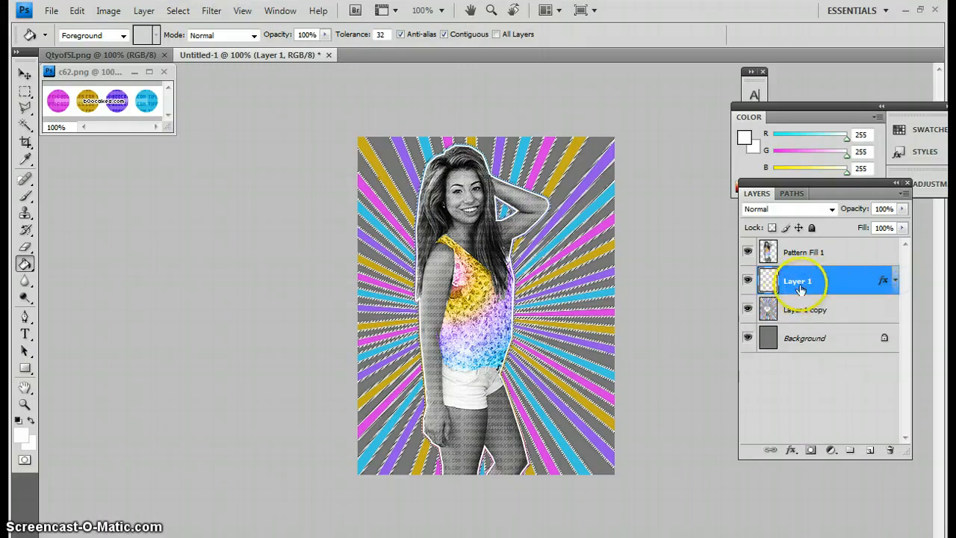
drag(800, 290, 800, 321)
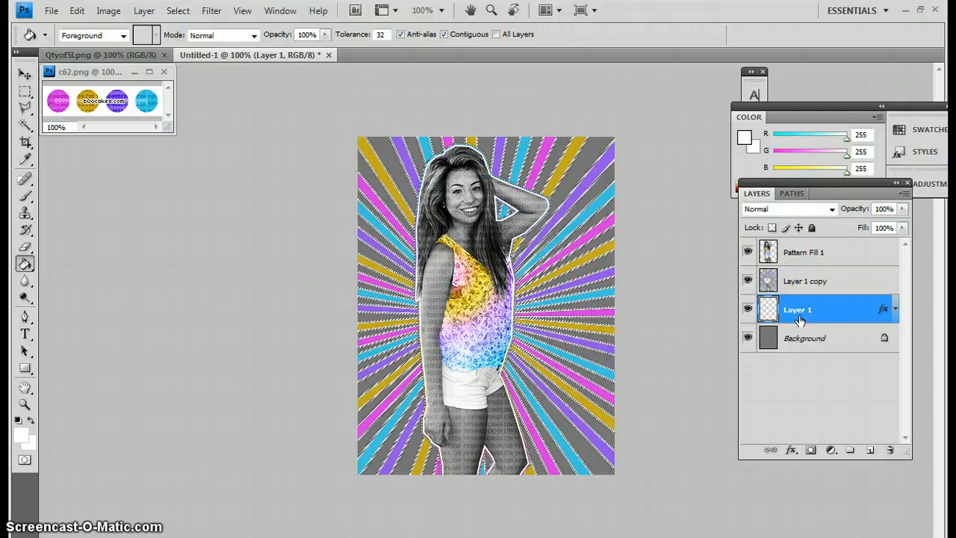
- With the Polygonal Lasso, select the grey wedge between rays at the canvas's upper left and add the one above the raised arm
click(25, 106)
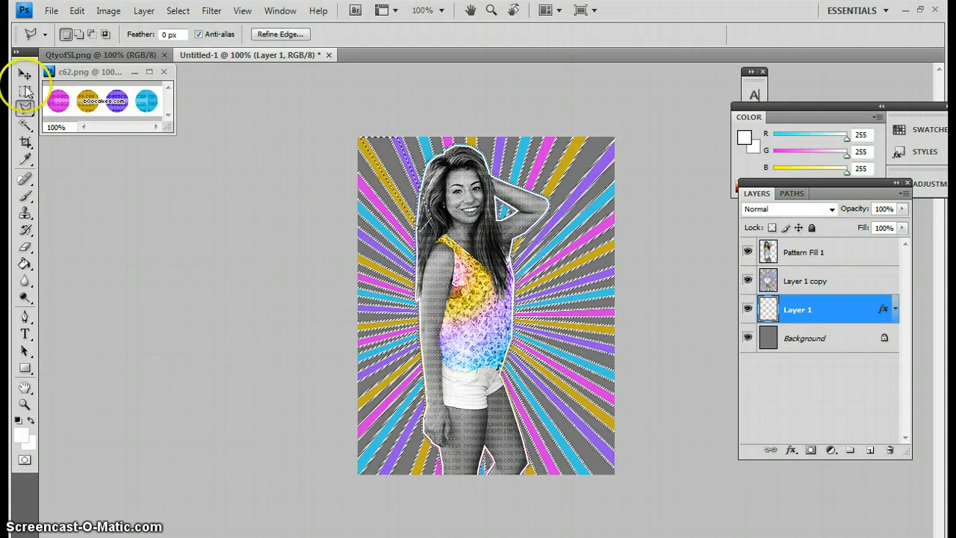
click(26, 114)
right_click(26, 112)
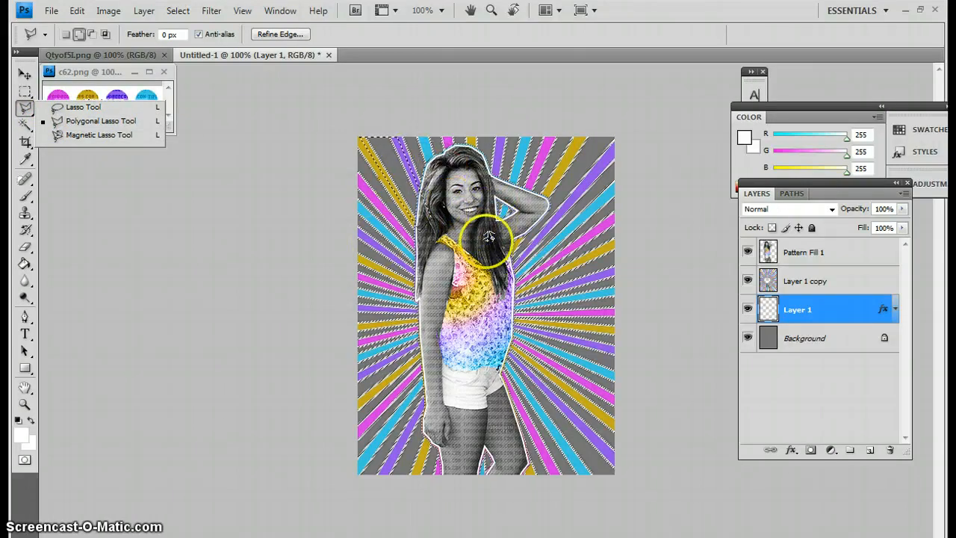
shift+click(489, 235)
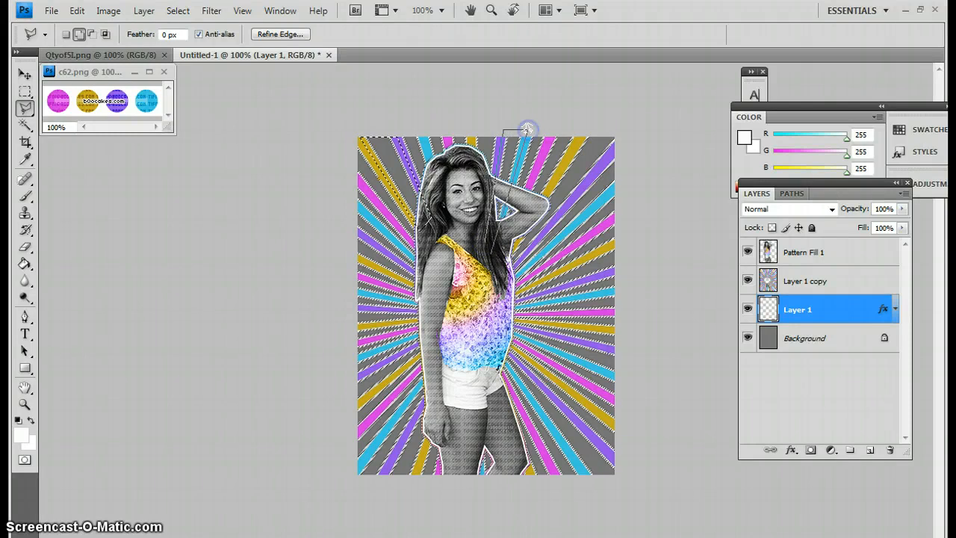
click(490, 258)
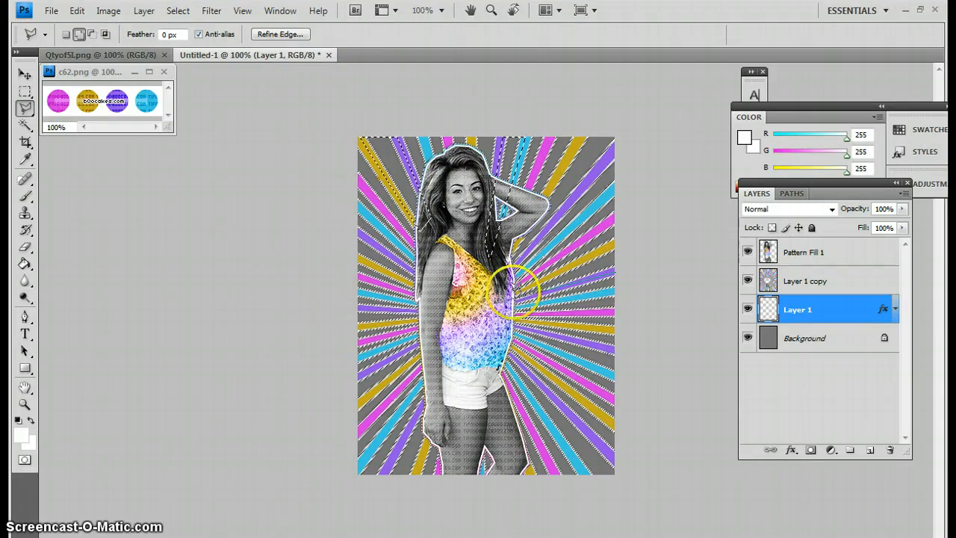
- Add the grey wedges between the gold and purple rays at the right edge and the gold and pink rays toward the lower-right to the selection
click(514, 292)
click(637, 237)
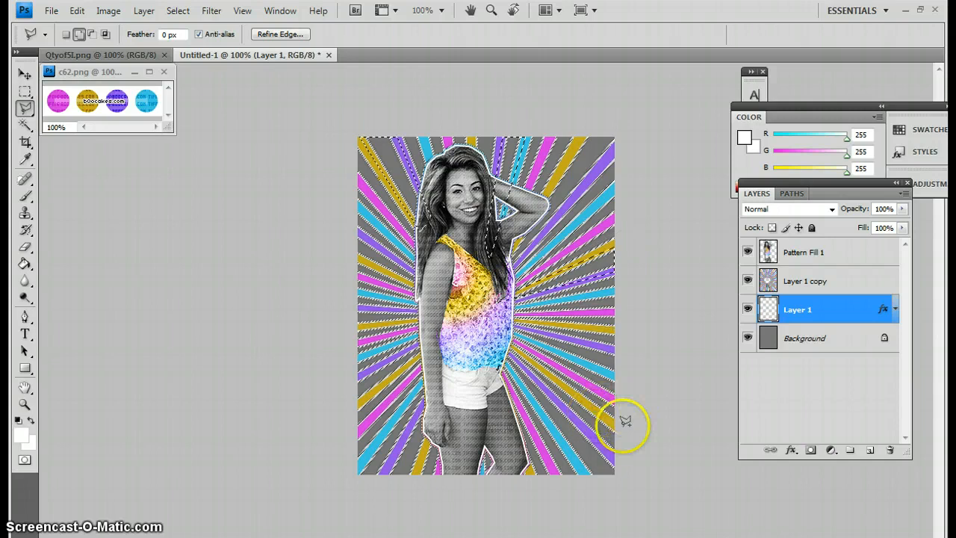
click(621, 431)
click(507, 335)
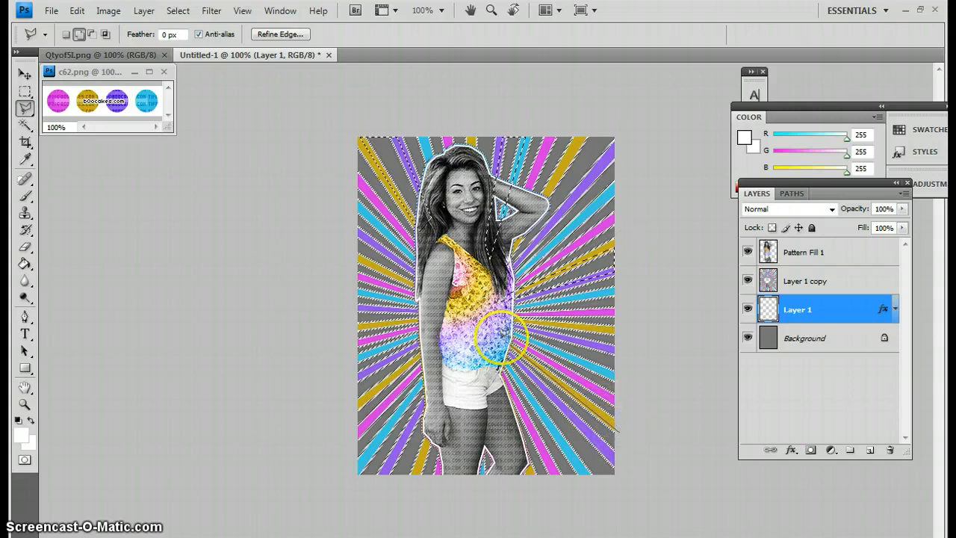
- Add the grey wedge between the gold and pink rays beside the thigh at the canvas's bottom edge to the selection
click(484, 478)
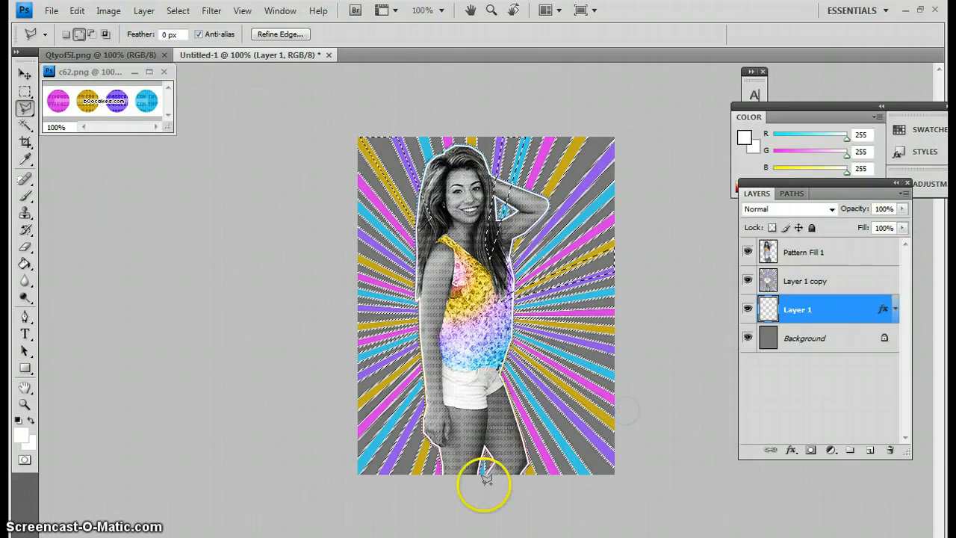
click(459, 431)
click(441, 508)
click(415, 486)
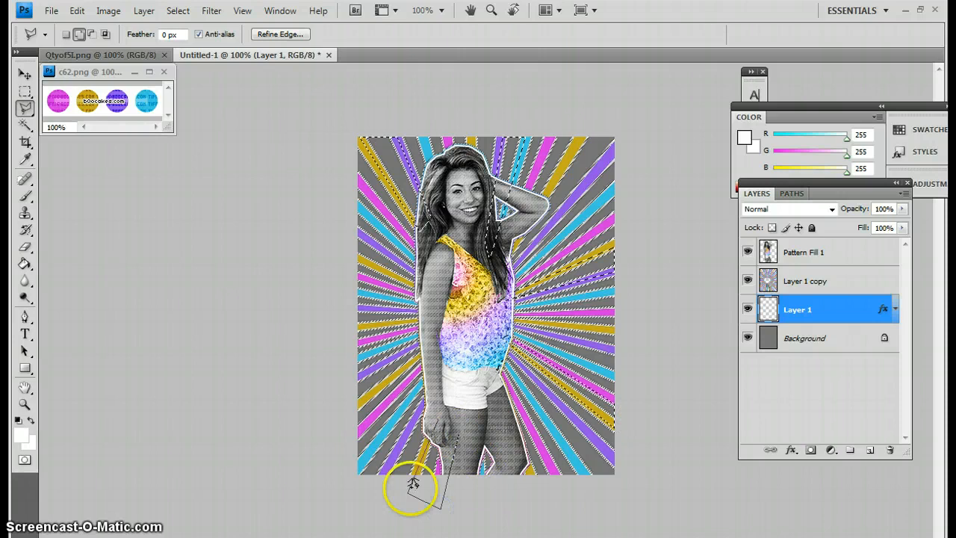
- Add the grey wedges between the gold and purple rays at lower left and the gold and pink rays beside the left arm to the selection
click(430, 345)
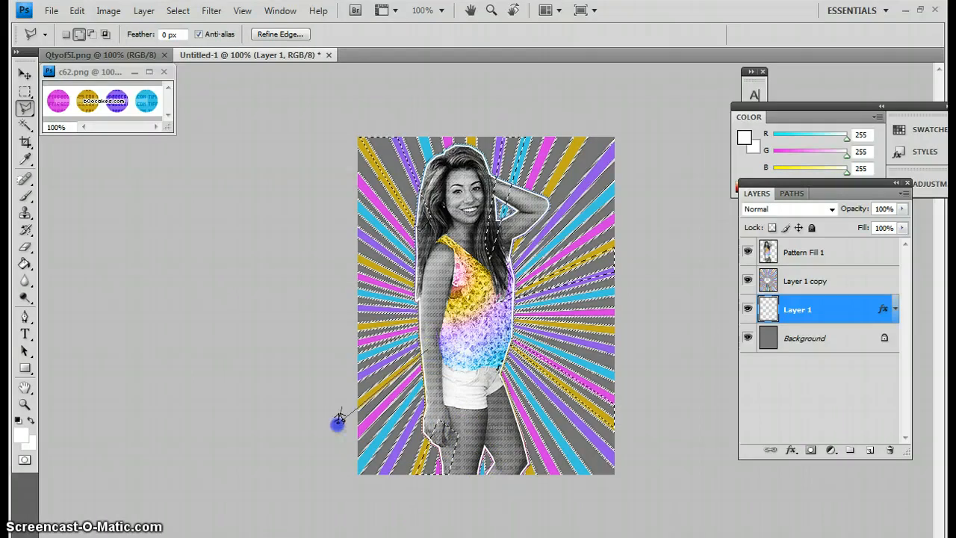
click(350, 370)
click(417, 320)
click(416, 288)
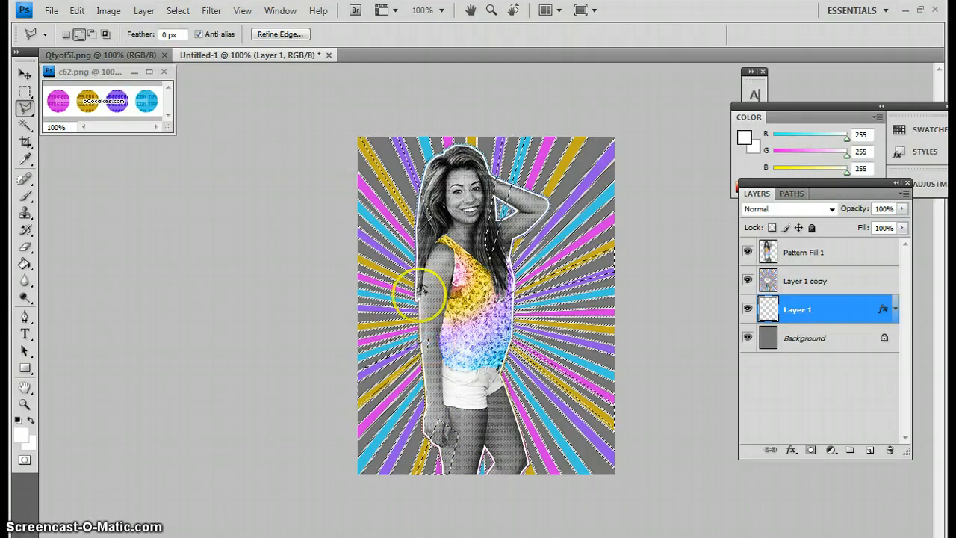
click(348, 251)
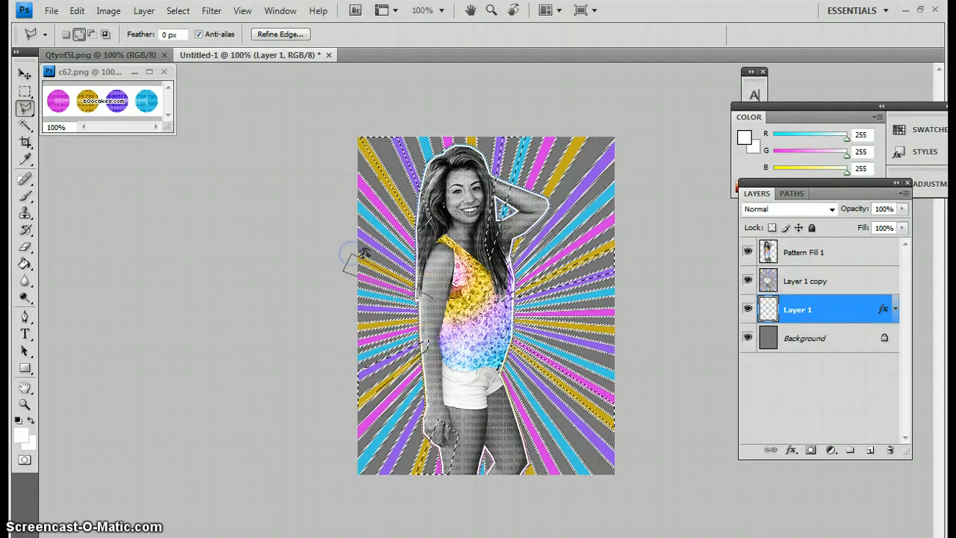
click(434, 290)
- Paint the selected wedges on Layer 1 with the 128 px heart-shaped LOVE text brush in white
click(24, 196)
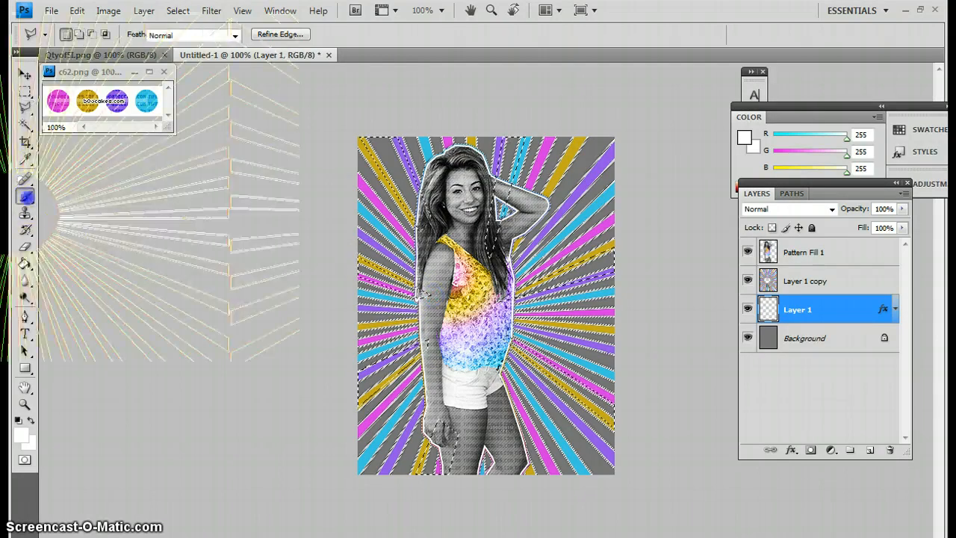
click(109, 35)
click(63, 158)
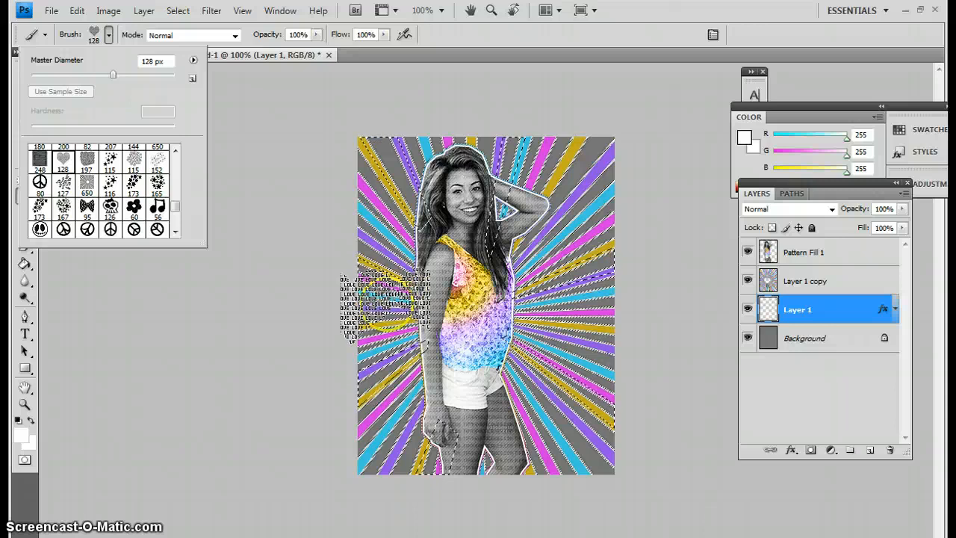
click(387, 299)
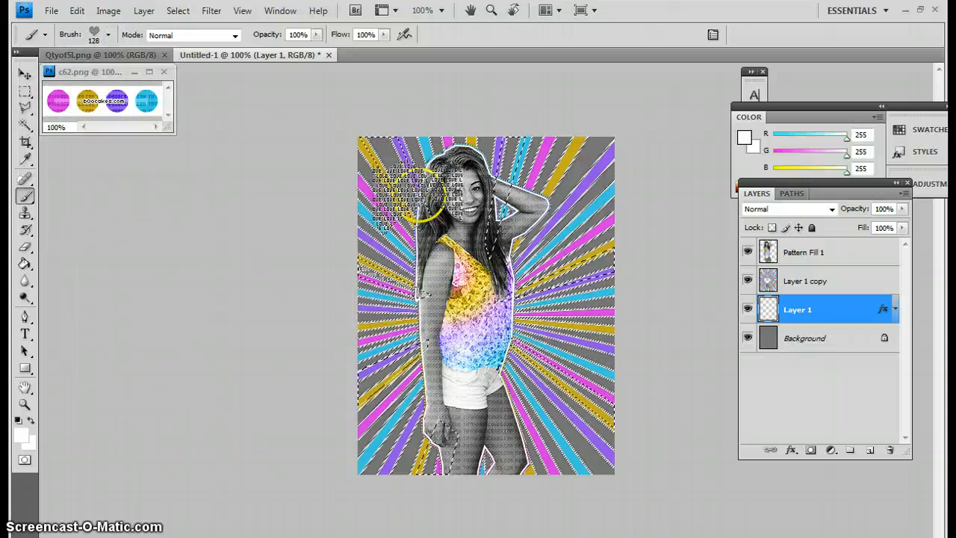
click(370, 150)
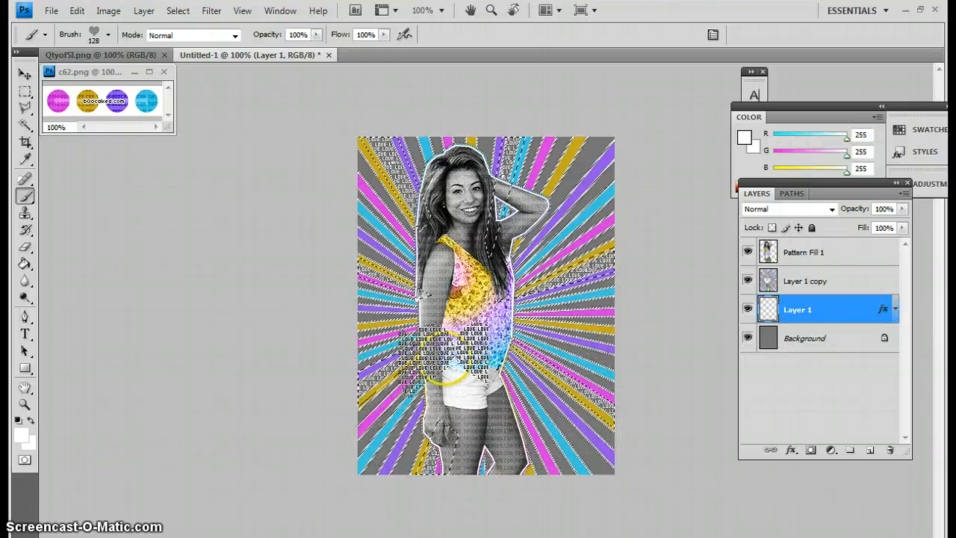
- With the Polygonal Lasso, select the purple-blue wedge above the head's left side and add the pink-gold wedge at the upper right
click(26, 109)
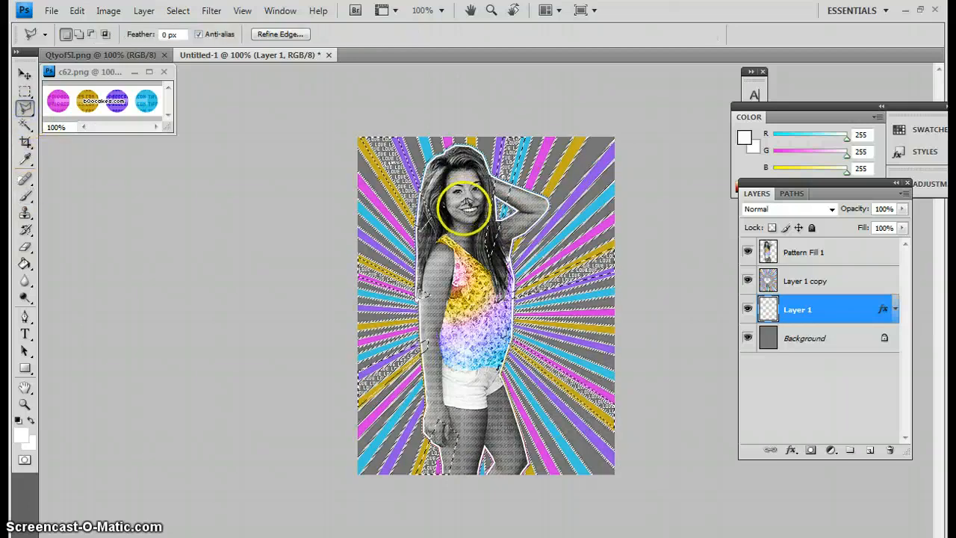
click(447, 205)
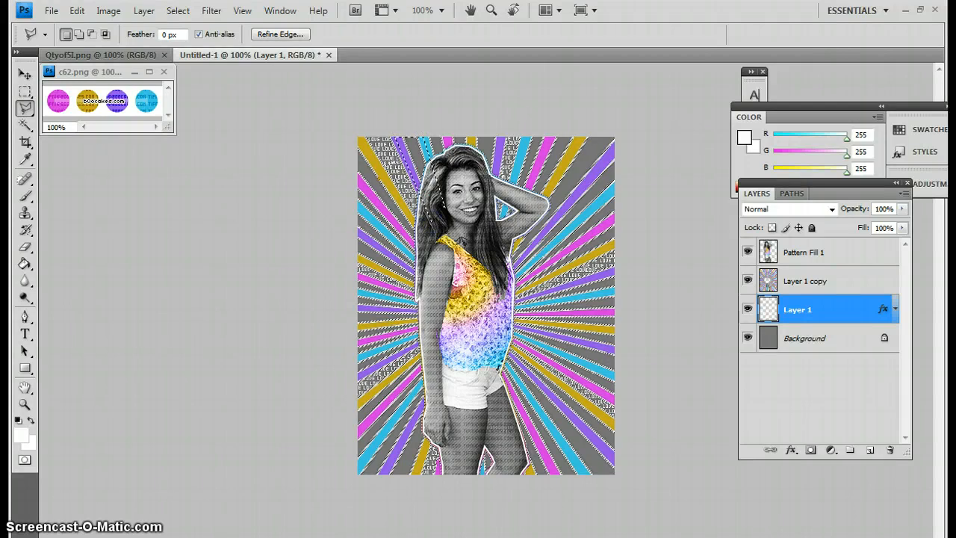
shift+click(550, 132)
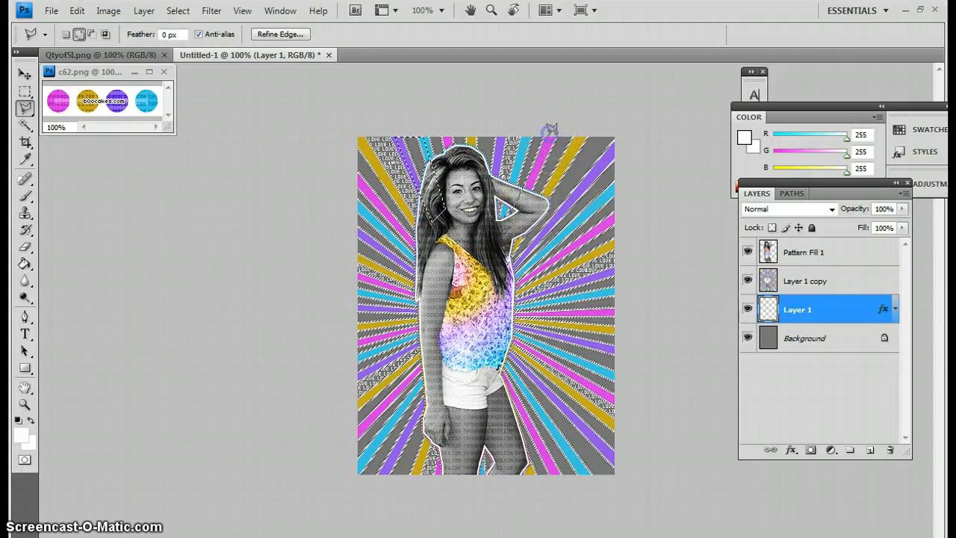
click(502, 264)
double_click(586, 131)
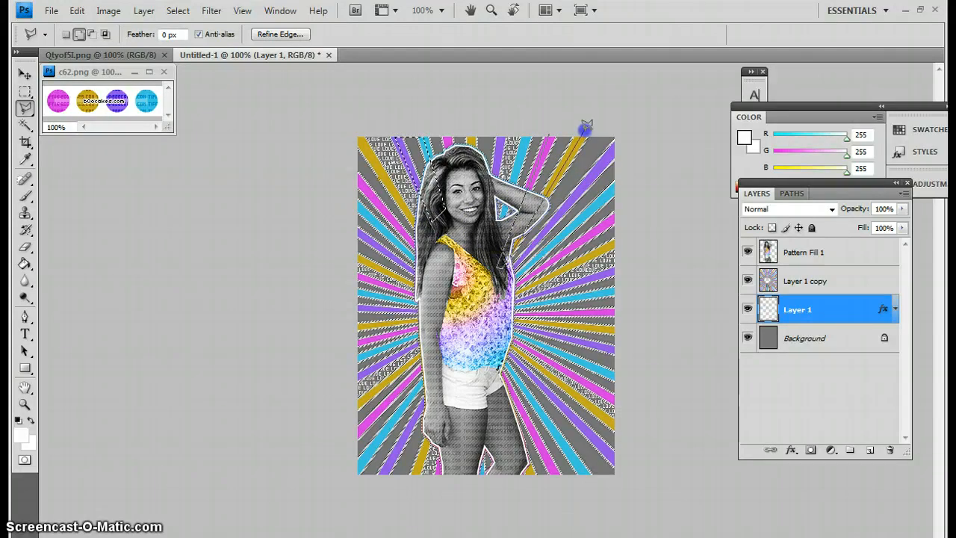
- Add the pink-gold wedge at the right edge and the pink-blue wedge at the canvas's bottom right to the selection
shift+click(630, 333)
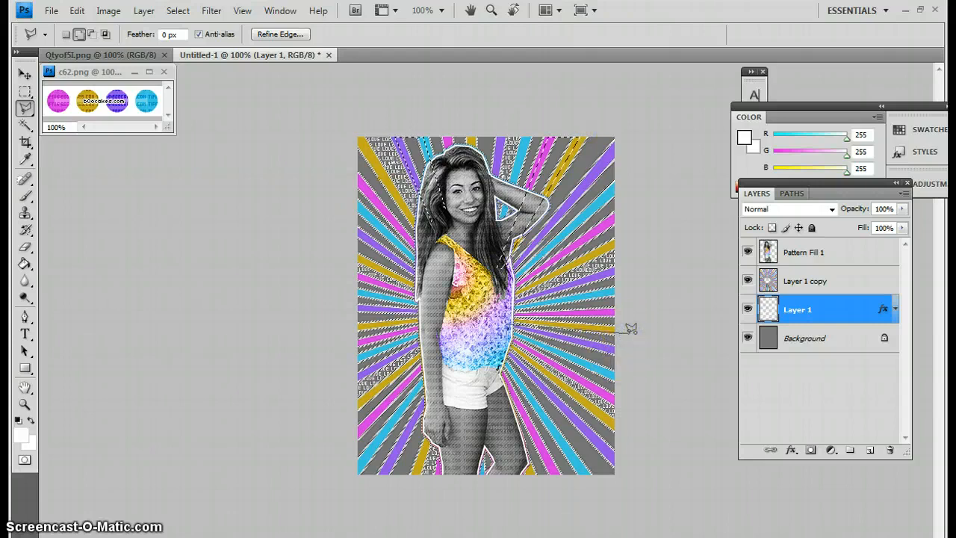
click(559, 480)
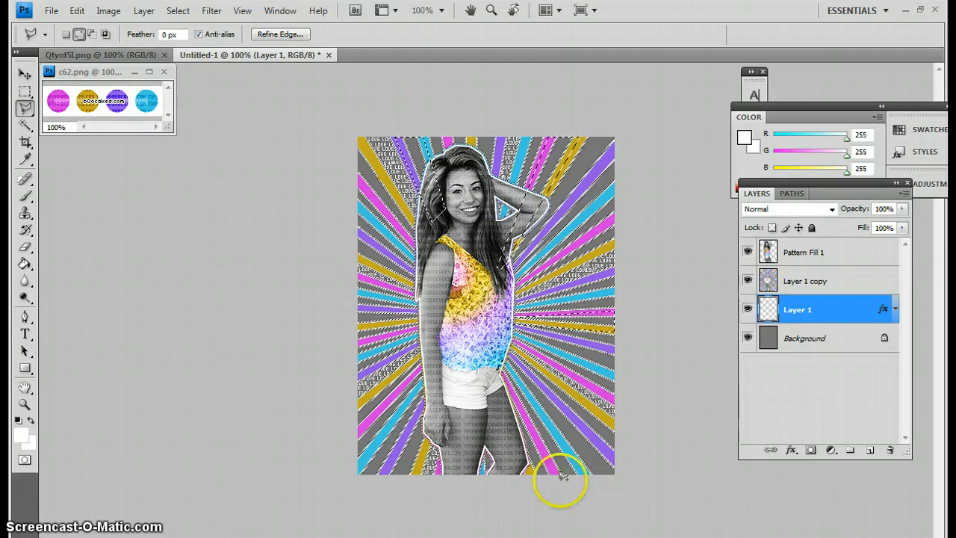
double_click(580, 474)
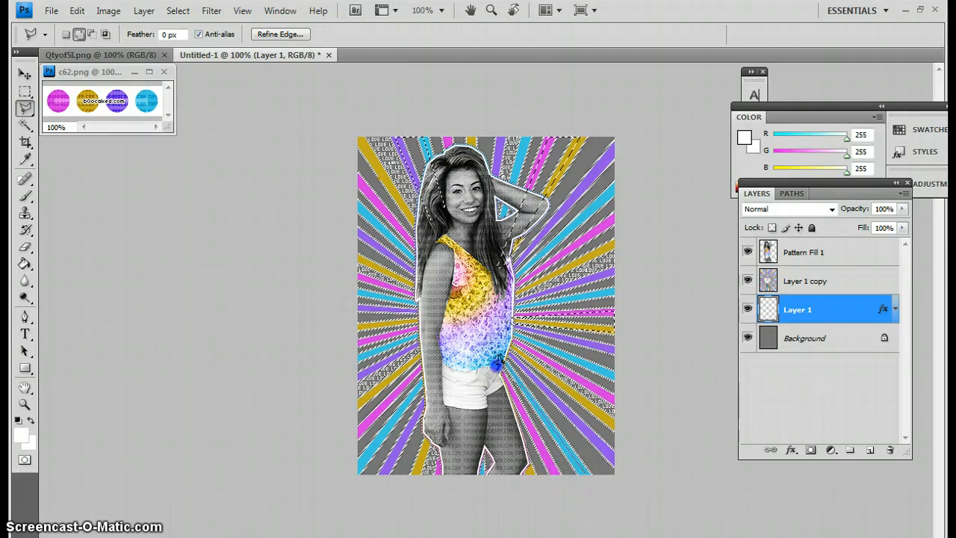
double_click(567, 506)
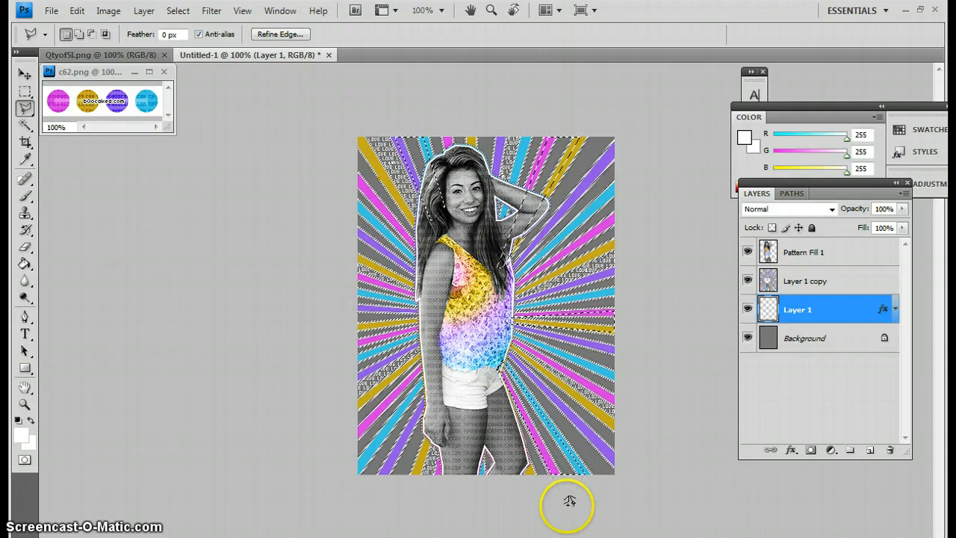
- Try to select the grey wedge between the blue and purple rays at the canvas's lower left, and undo the selection
click(425, 395)
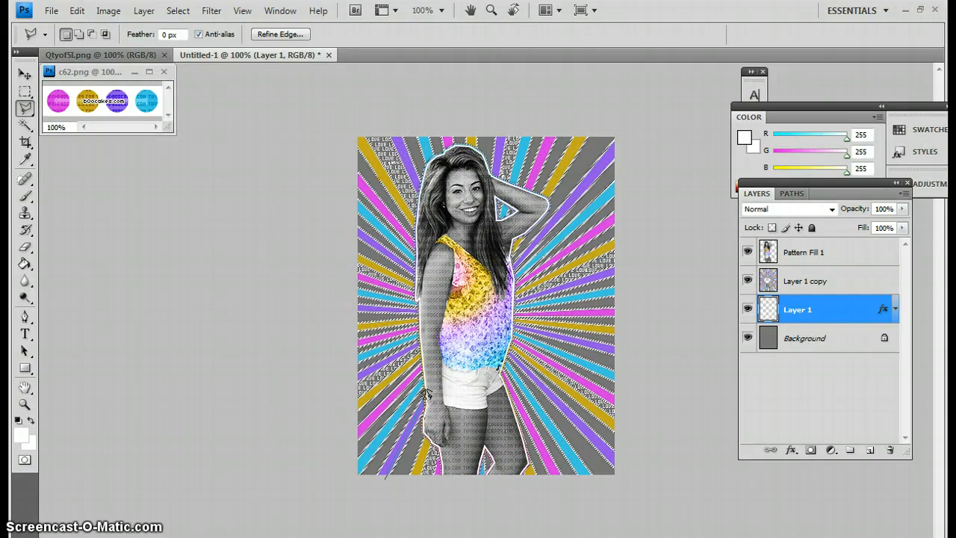
click(381, 480)
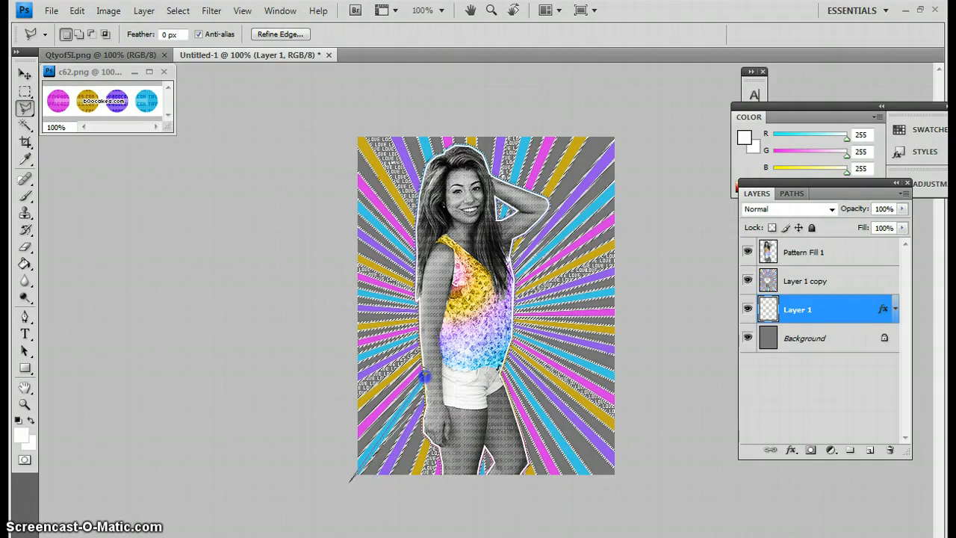
double_click(390, 499)
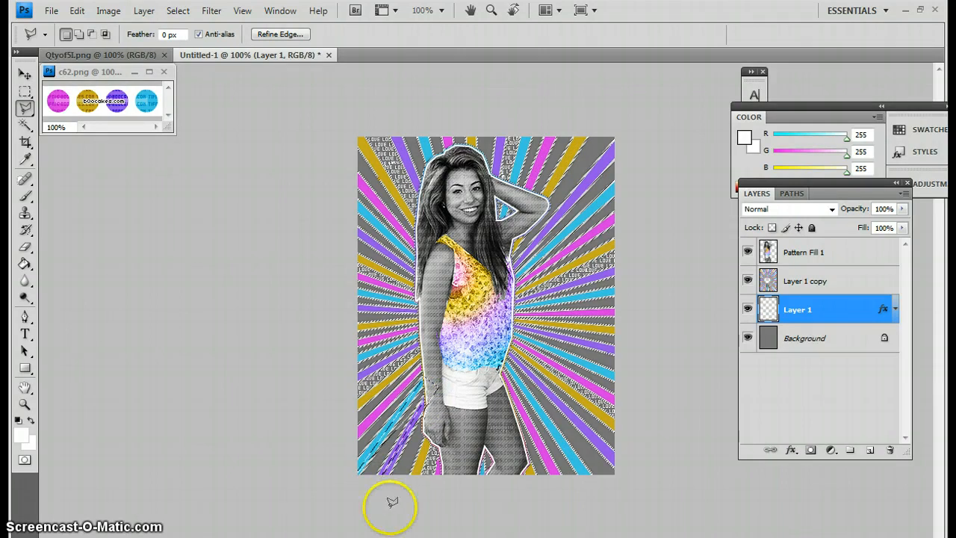
click(75, 16)
click(91, 30)
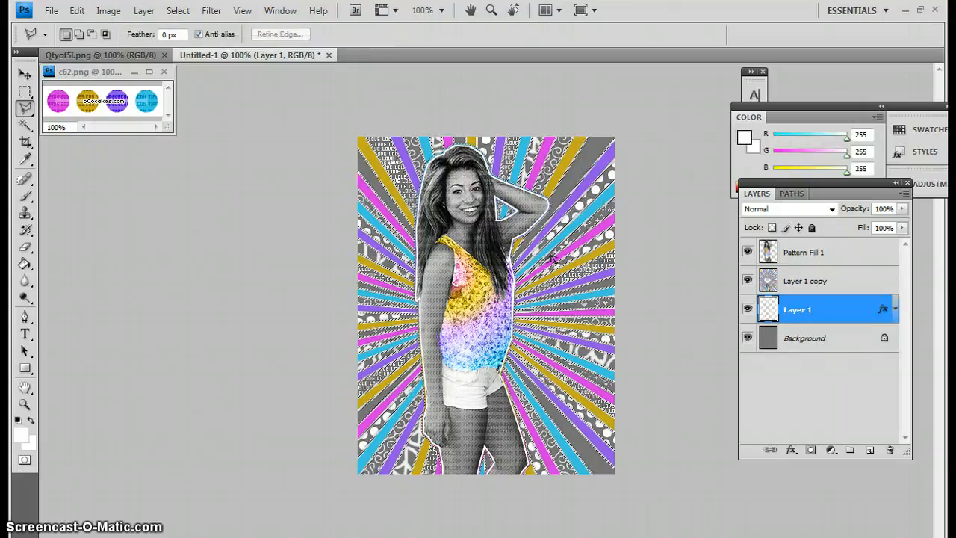
- Create a new empty layer named Layer 2 directly above Layer 1
click(153, 15)
mouse_move(157, 26)
click(343, 28)
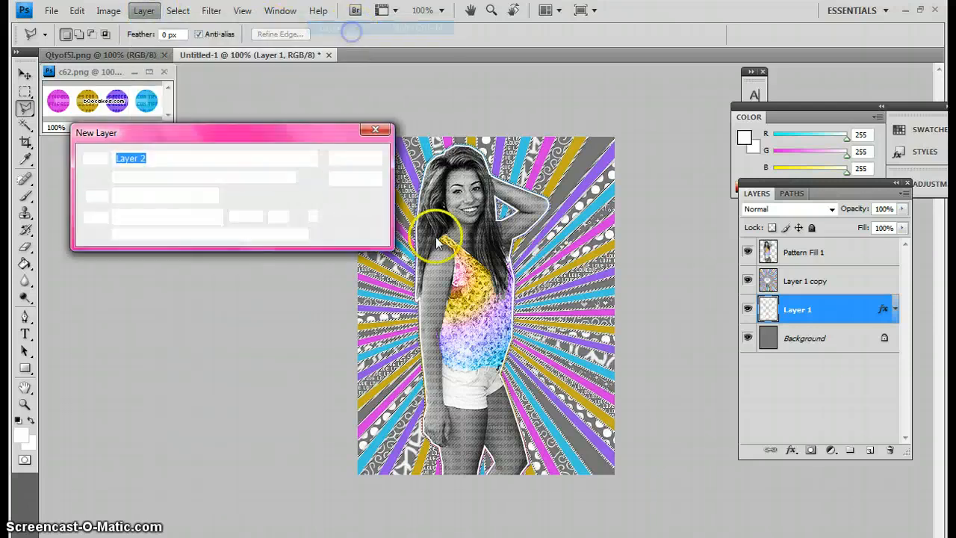
click(371, 157)
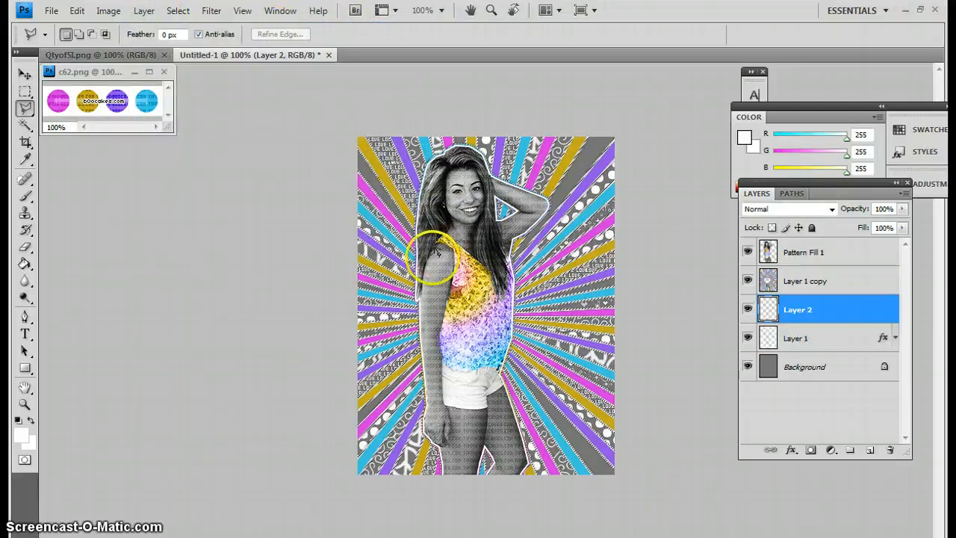
- Select the gold-pink wedge at the canvas's upper left and add the gold-purple wedge at the upper right with the Polygonal Lasso
click(359, 125)
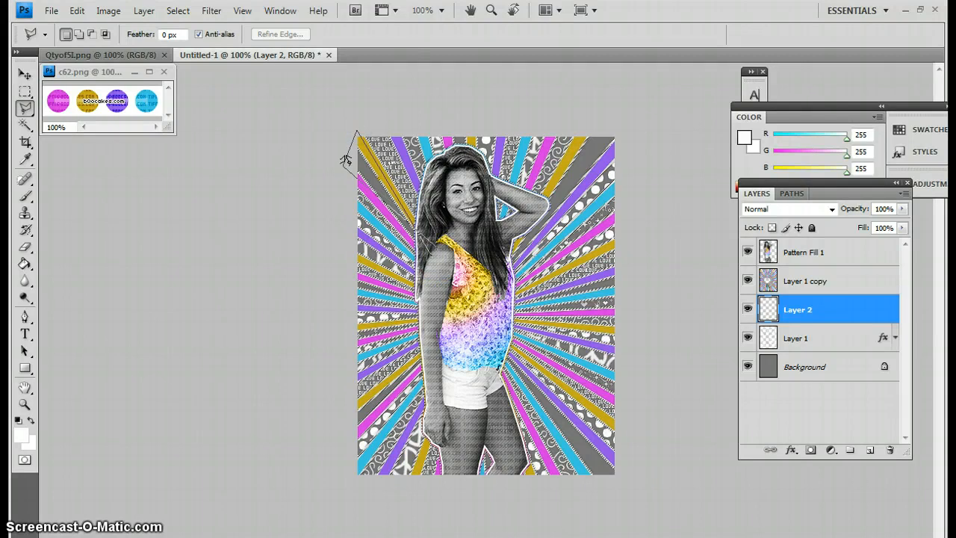
click(428, 258)
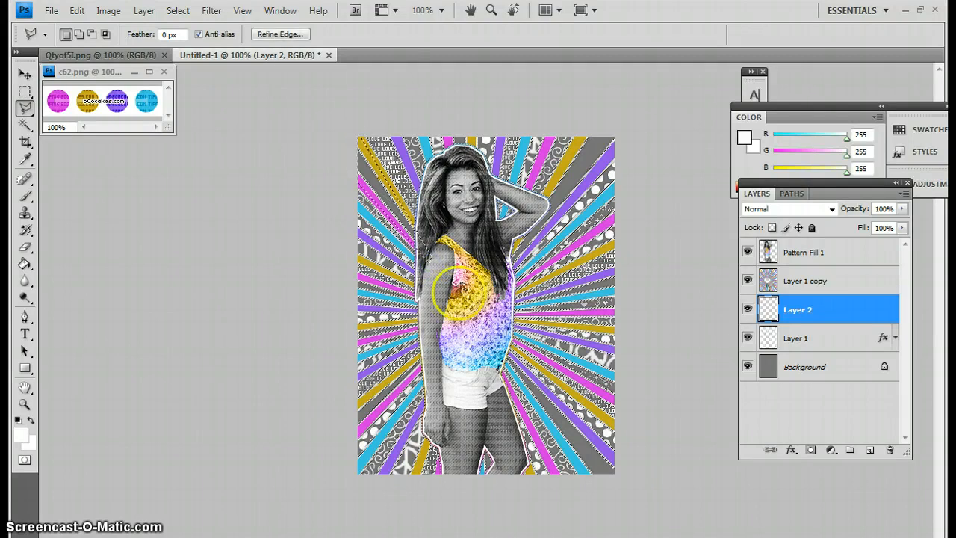
click(580, 133)
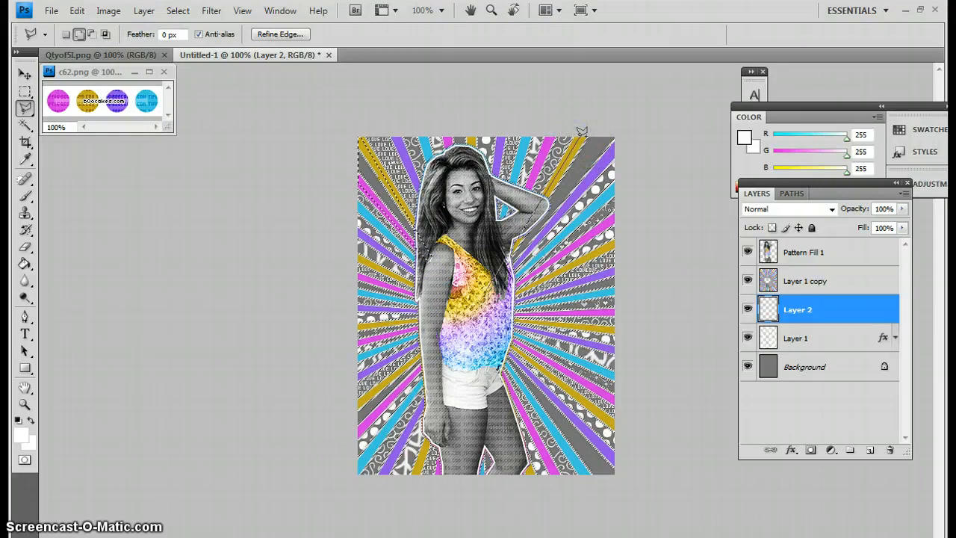
click(499, 297)
double_click(633, 119)
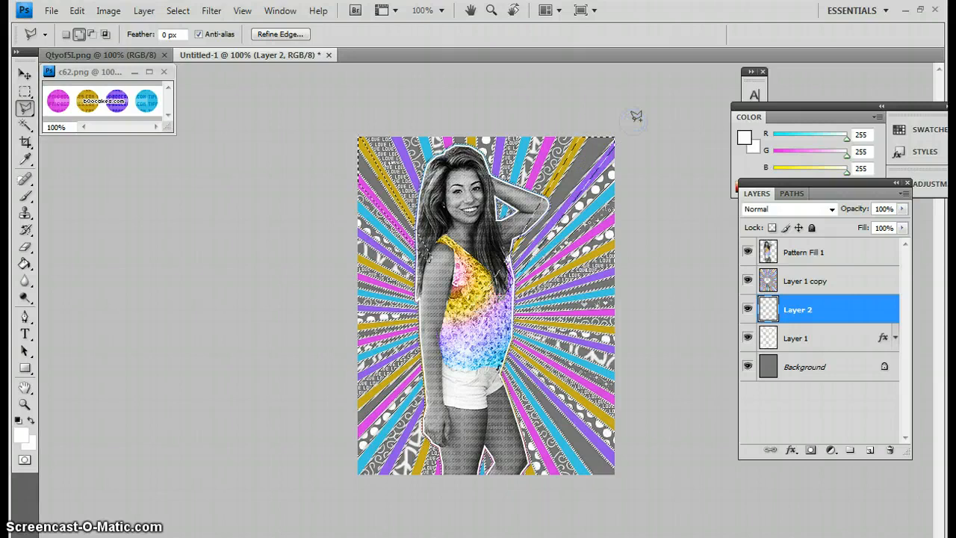
- Add the purple-blue wedges at the canvas's right edge and in its lower-right corner to the selection
right_click(623, 290)
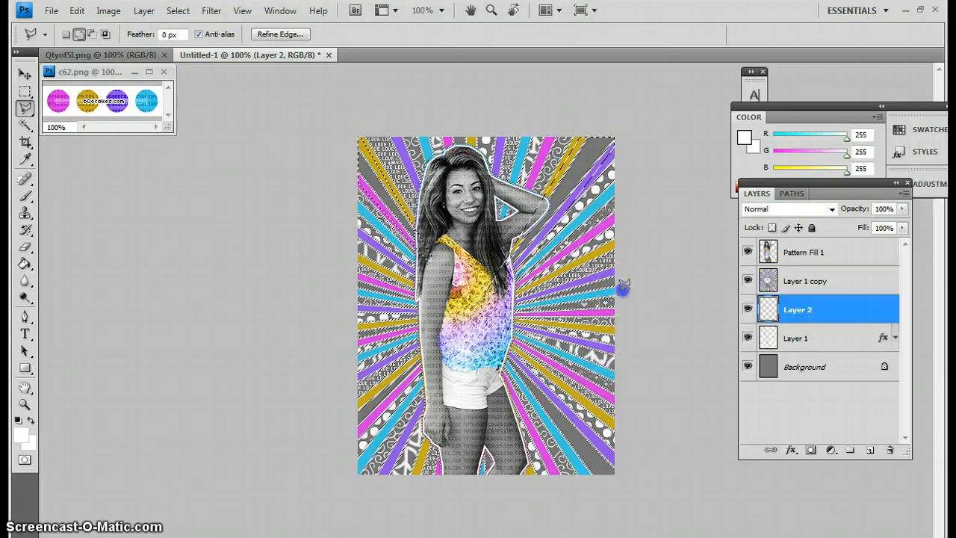
click(514, 292)
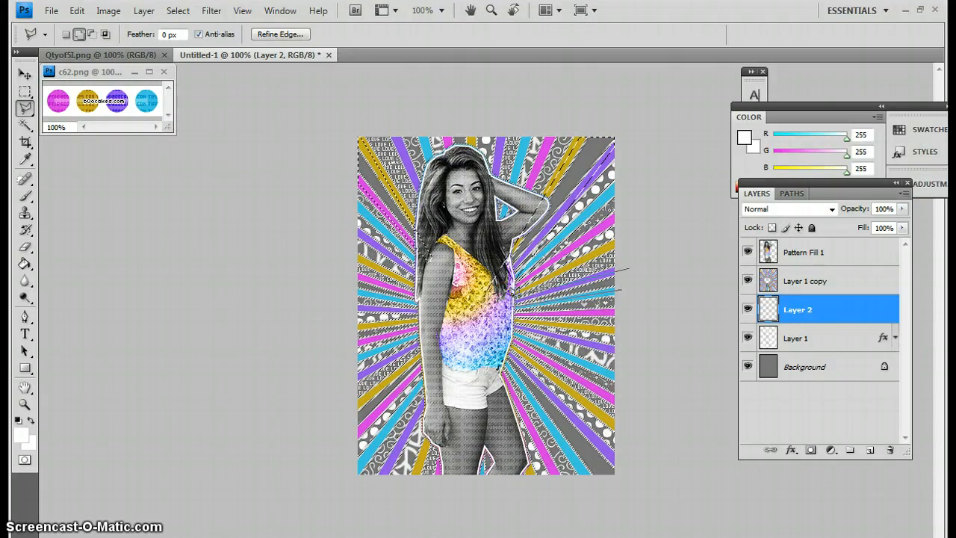
click(619, 461)
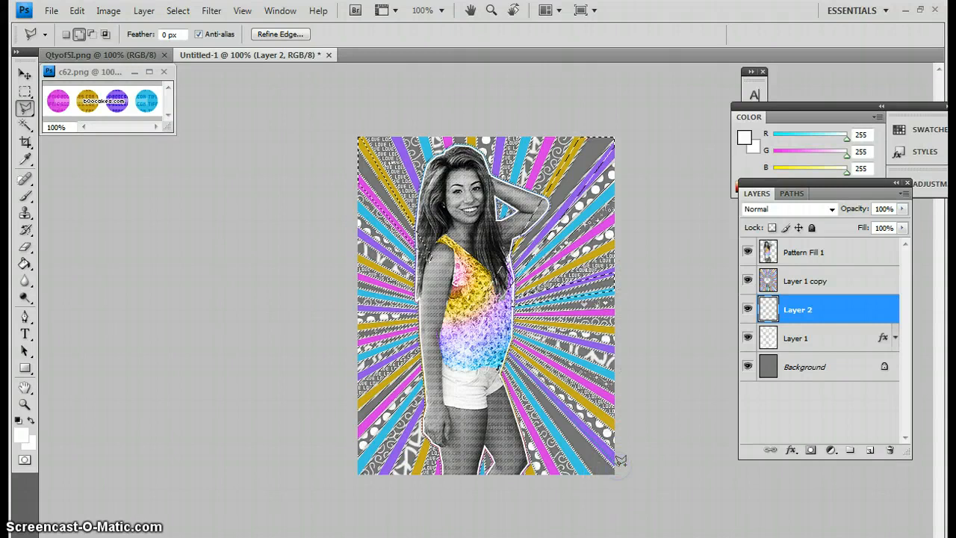
click(602, 510)
- Add the gold-pink wedge at the canvas's lower left and the narrow pink-blue wedge beside the left arm to the selection
click(428, 361)
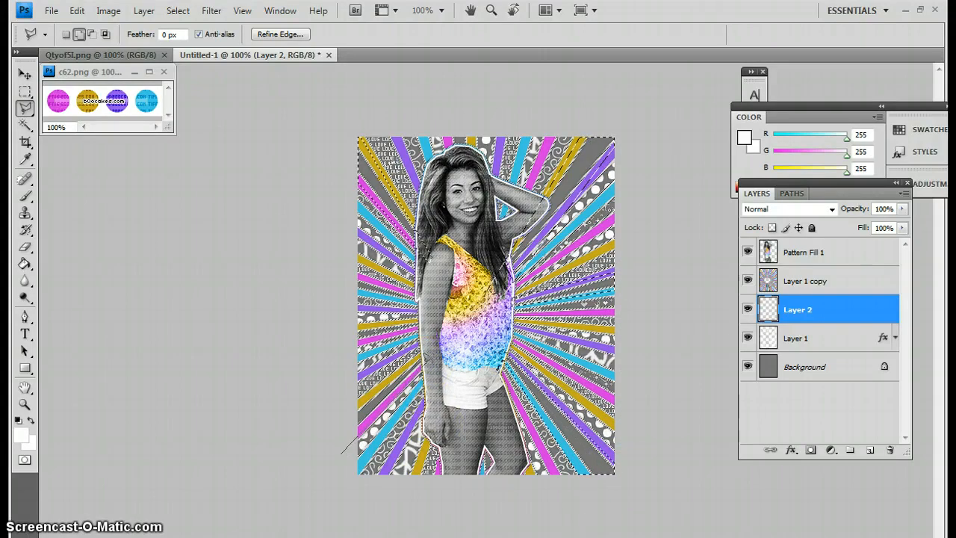
click(341, 453)
click(333, 418)
click(421, 327)
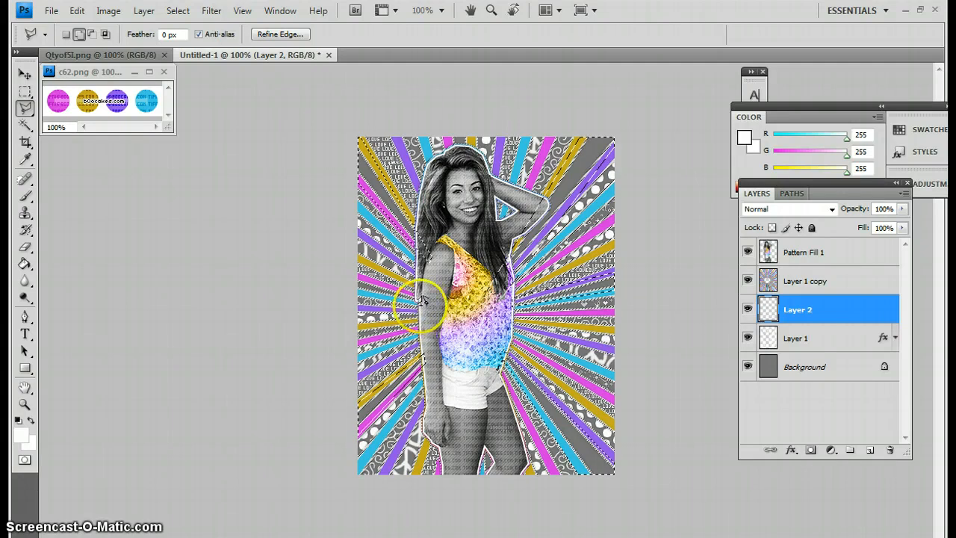
click(349, 285)
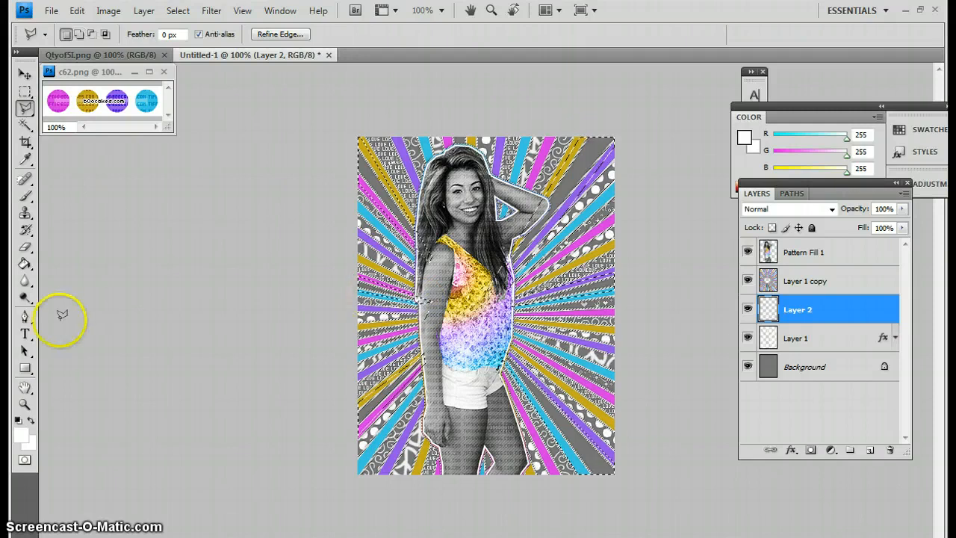
- Fill the selected grey wedges on Layer 2 with the zebra-stripe pattern using the Paint Bucket
click(24, 265)
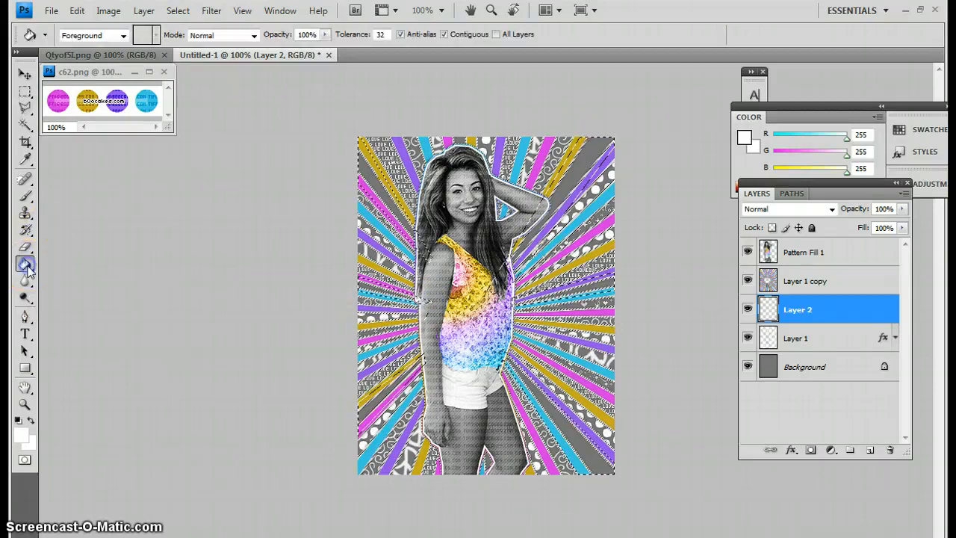
click(93, 35)
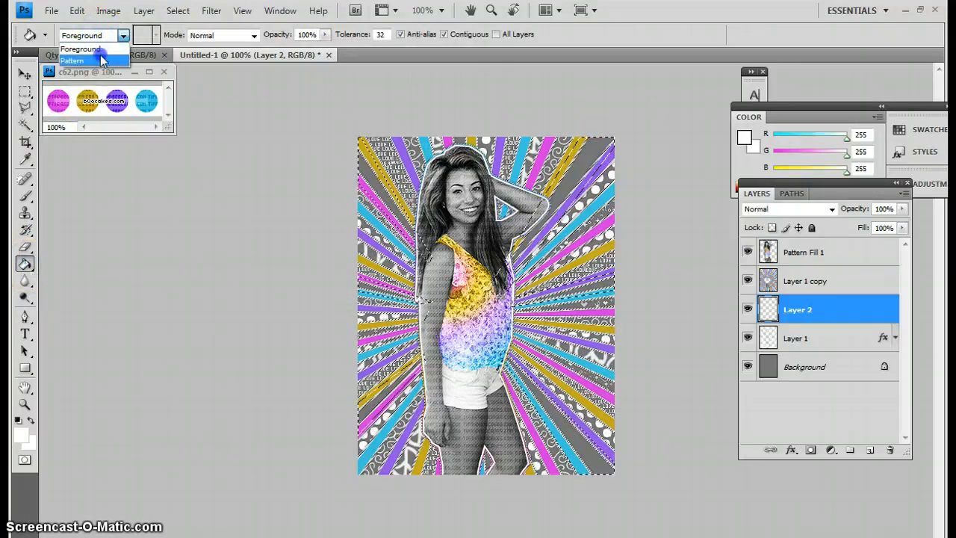
click(85, 52)
click(140, 37)
scroll(171, 116, up, 5)
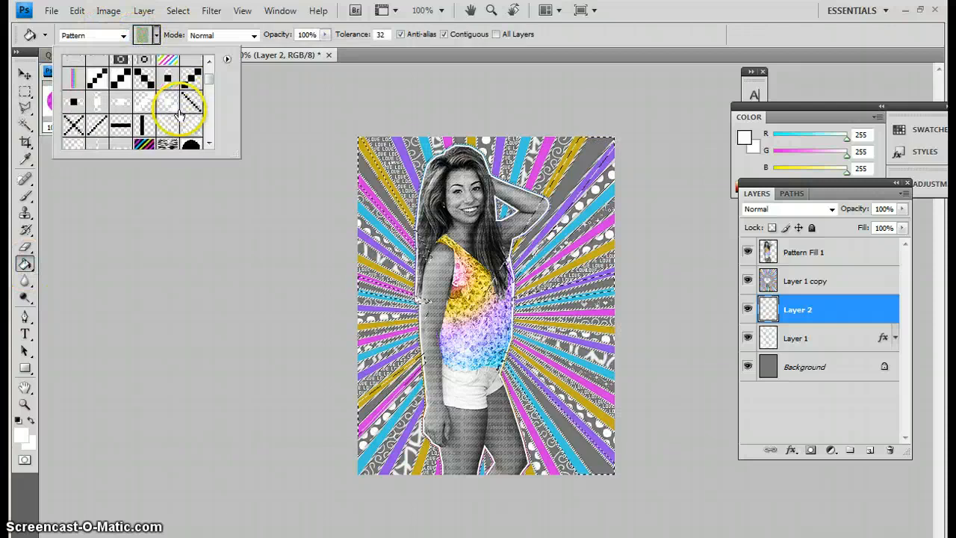
scroll(175, 114, down, 8)
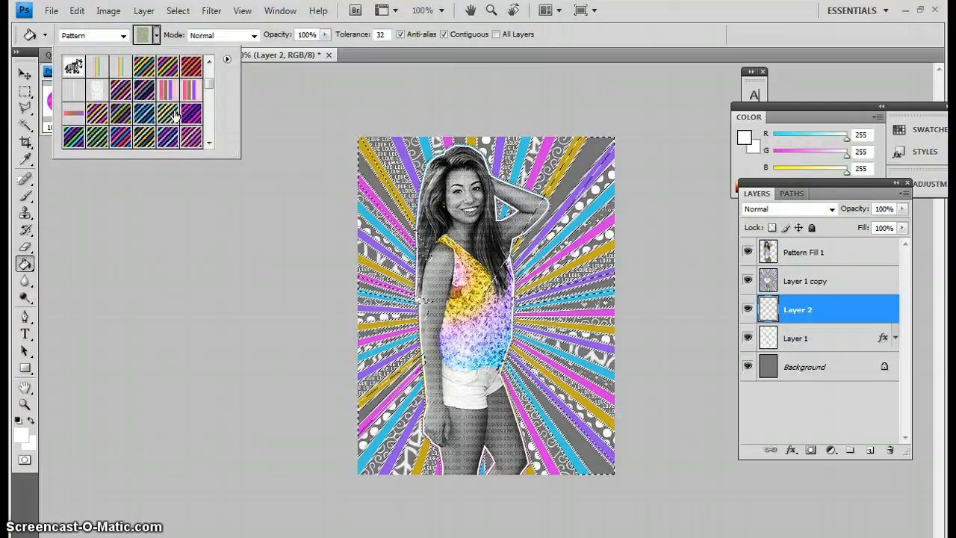
scroll(174, 115, down, 8)
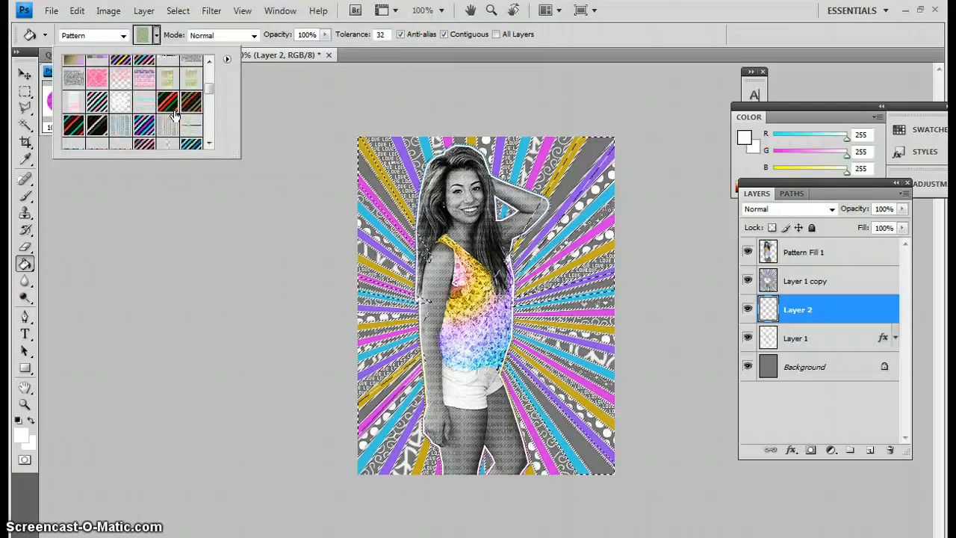
scroll(174, 114, down, 8)
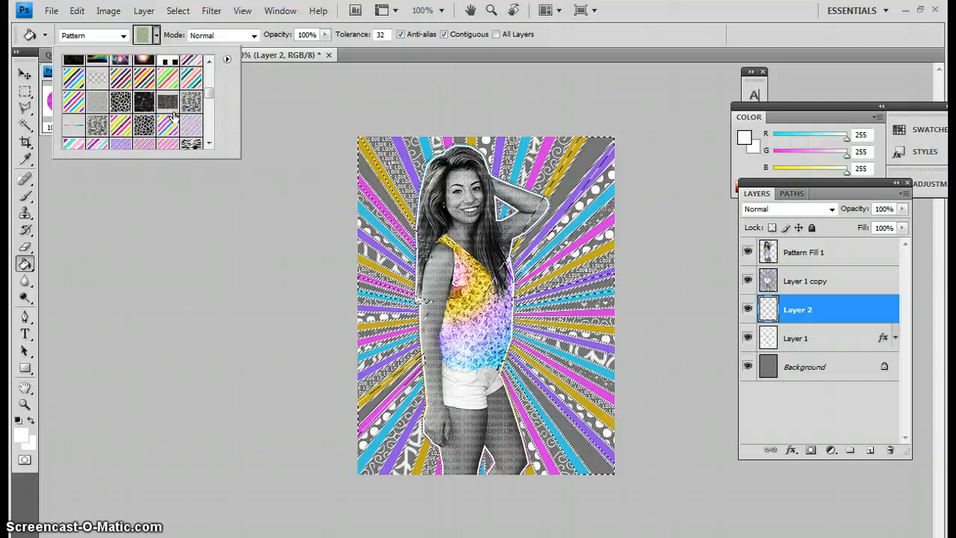
scroll(174, 116, up, 1)
click(100, 92)
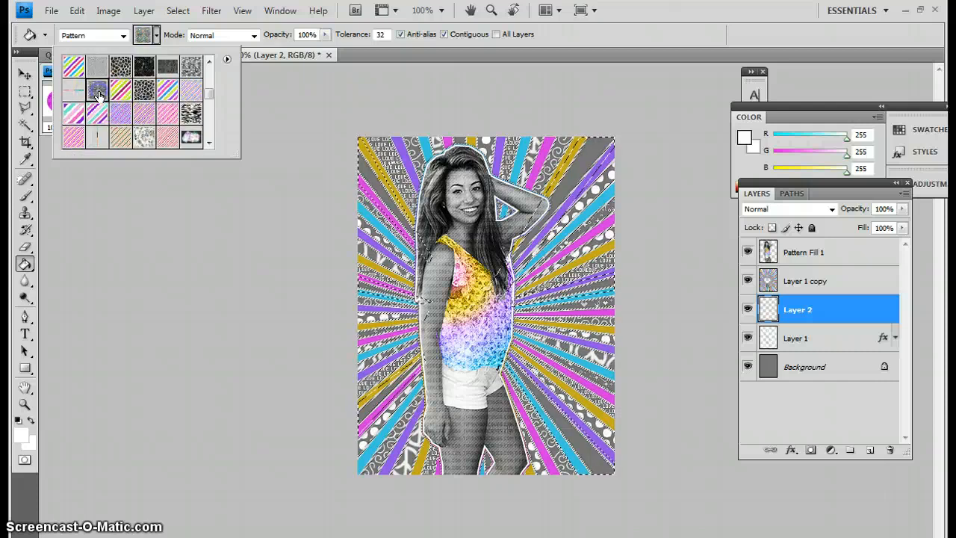
click(380, 201)
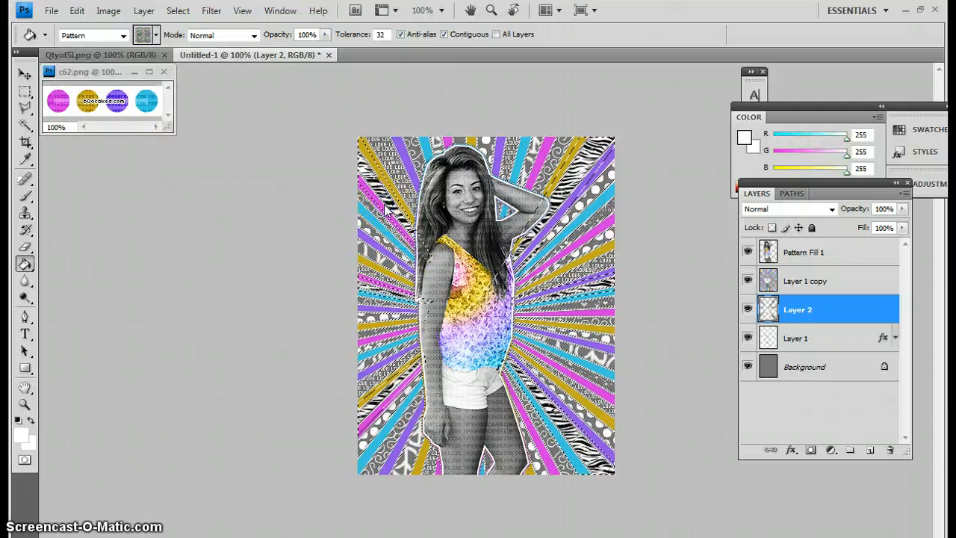
click(704, 292)
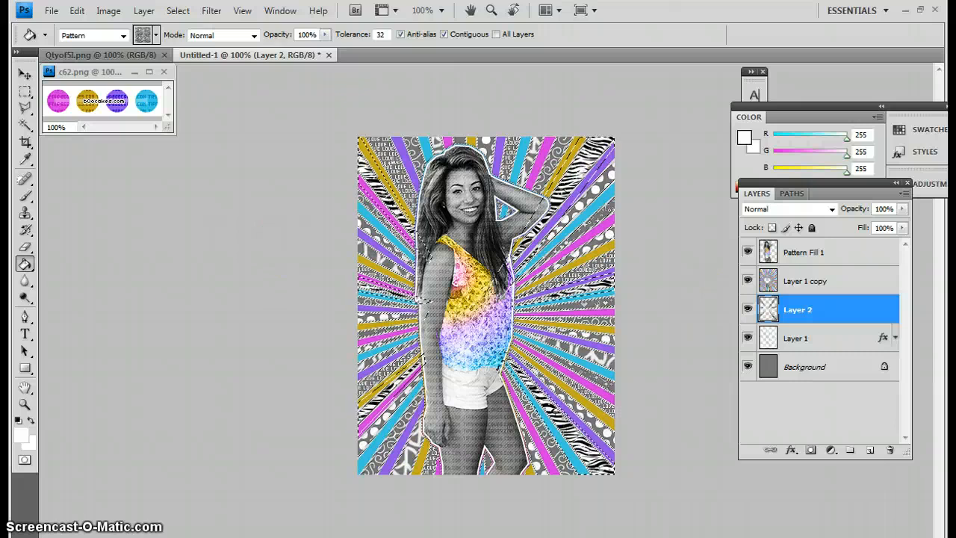
- Deselect the zebra-filled wedges
click(24, 106)
right_click(451, 230)
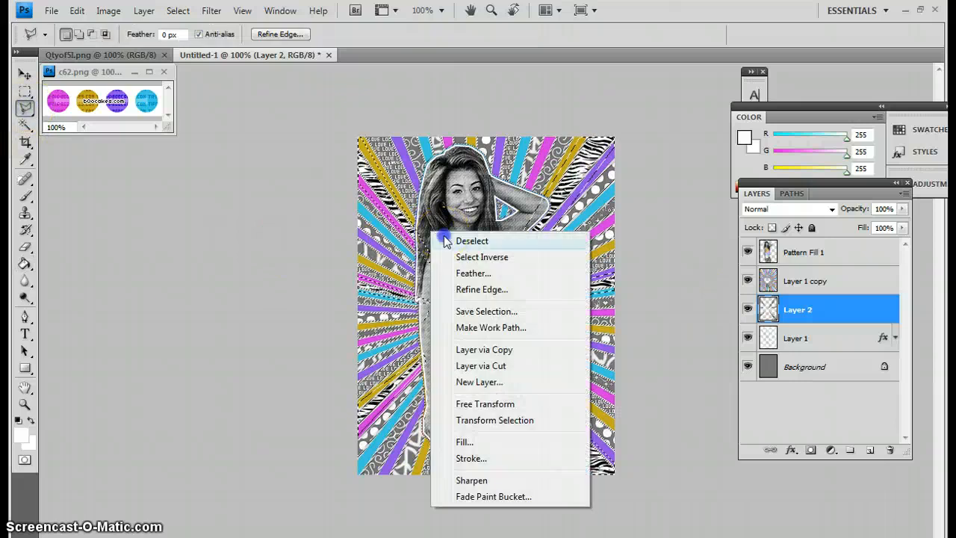
click(506, 241)
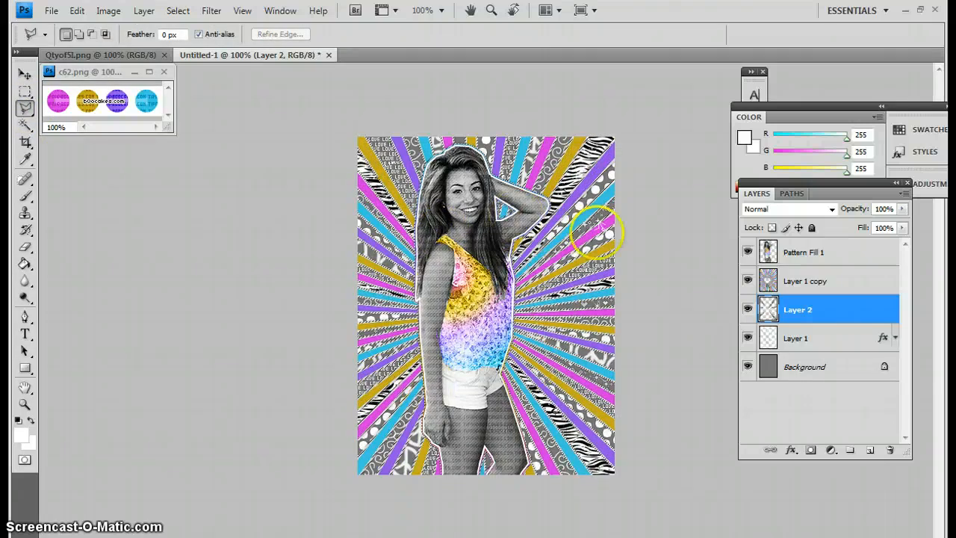
click(725, 301)
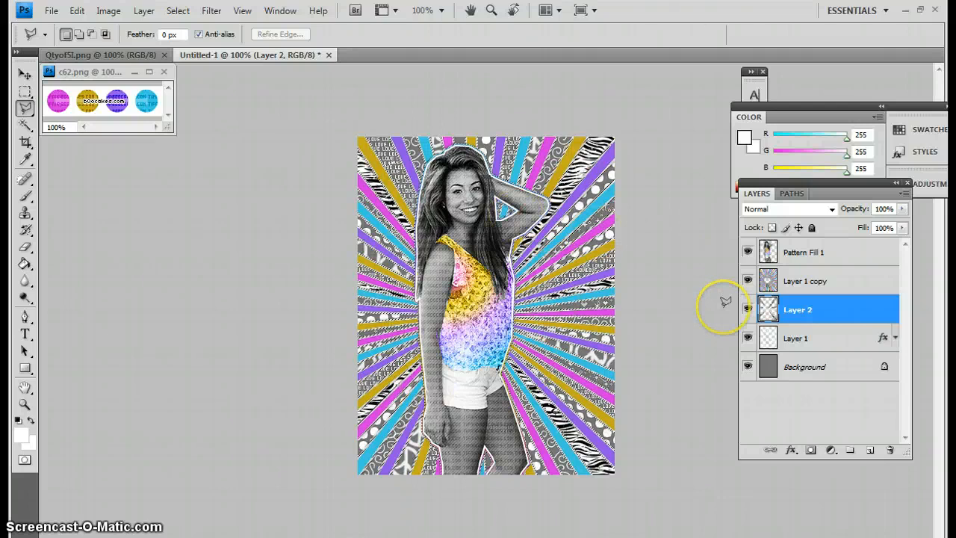
- Add a Pattern Overlay to Layer 1 copy using the white dot pattern with a transparent background
click(804, 280)
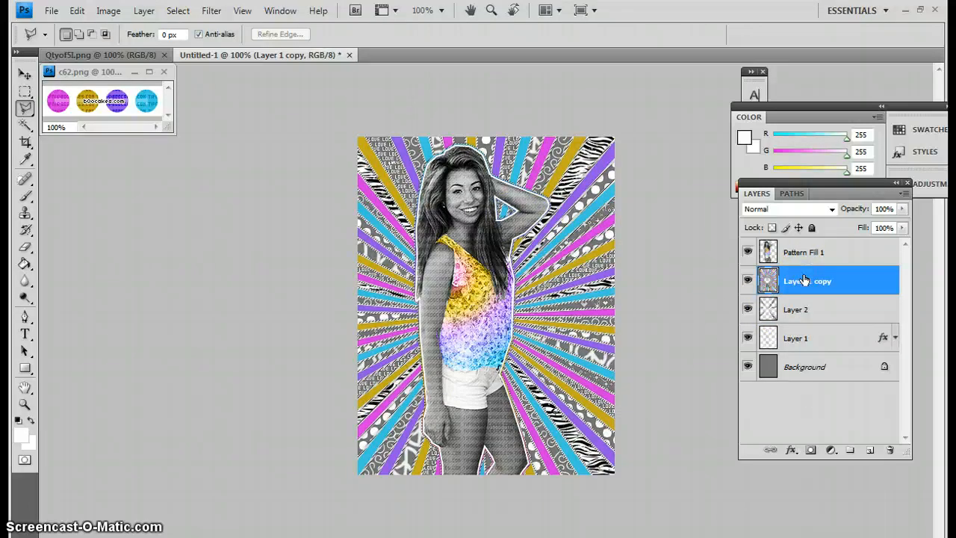
click(790, 280)
click(749, 281)
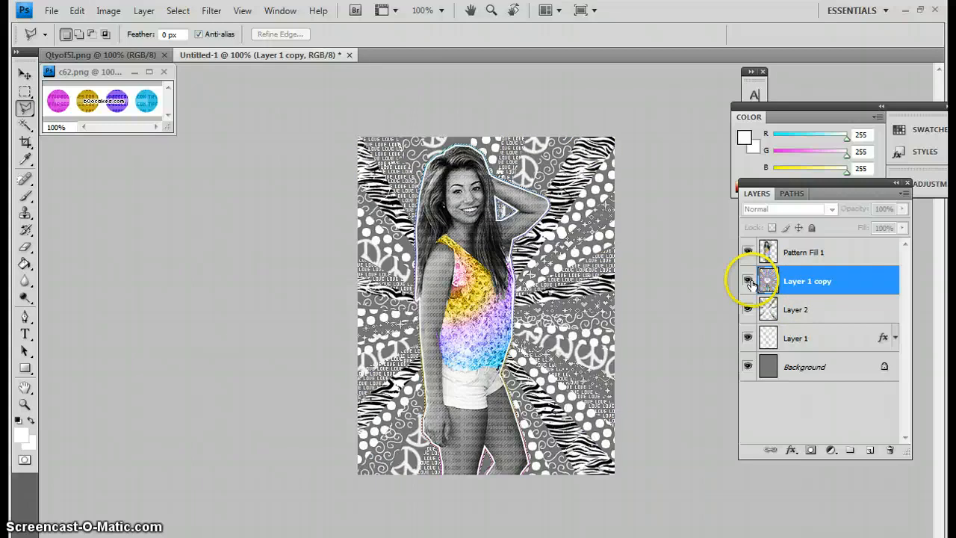
click(748, 282)
click(791, 450)
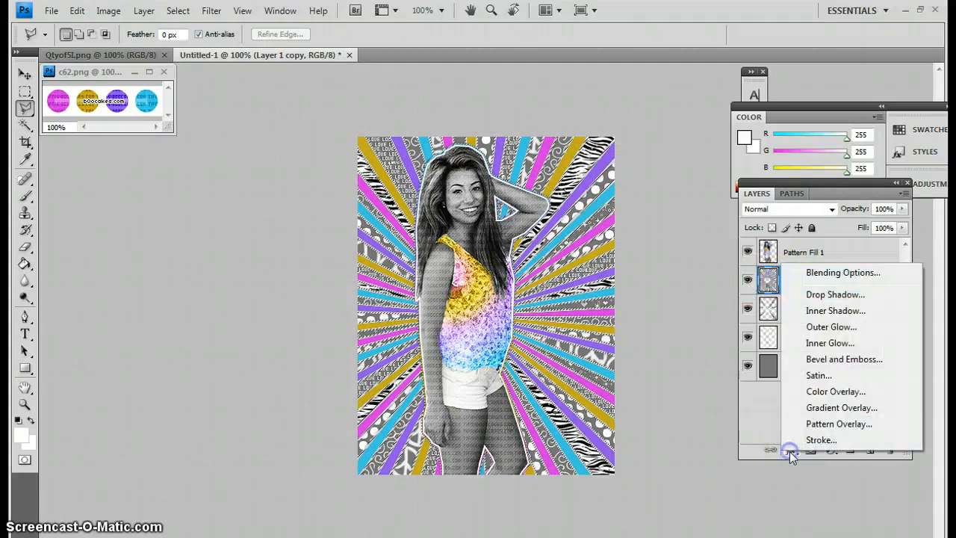
click(816, 424)
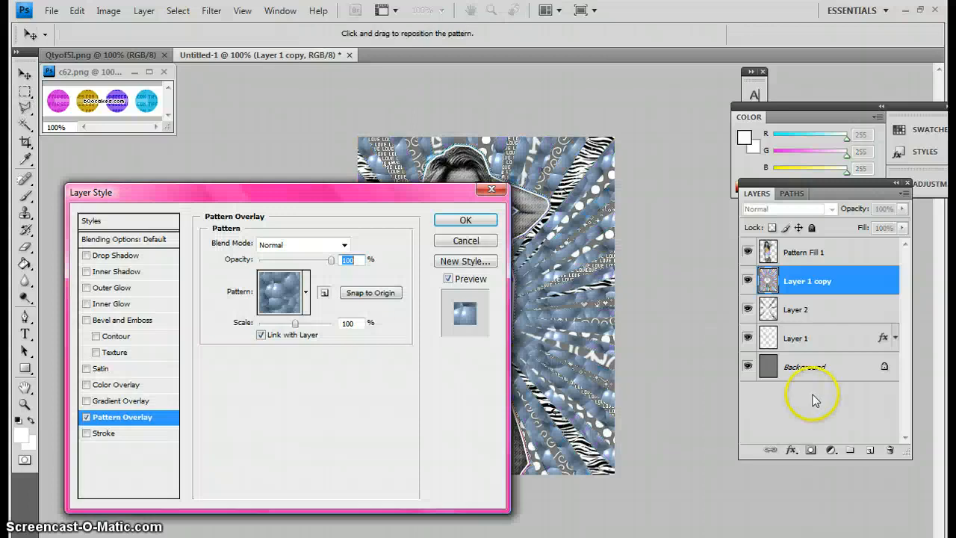
click(275, 299)
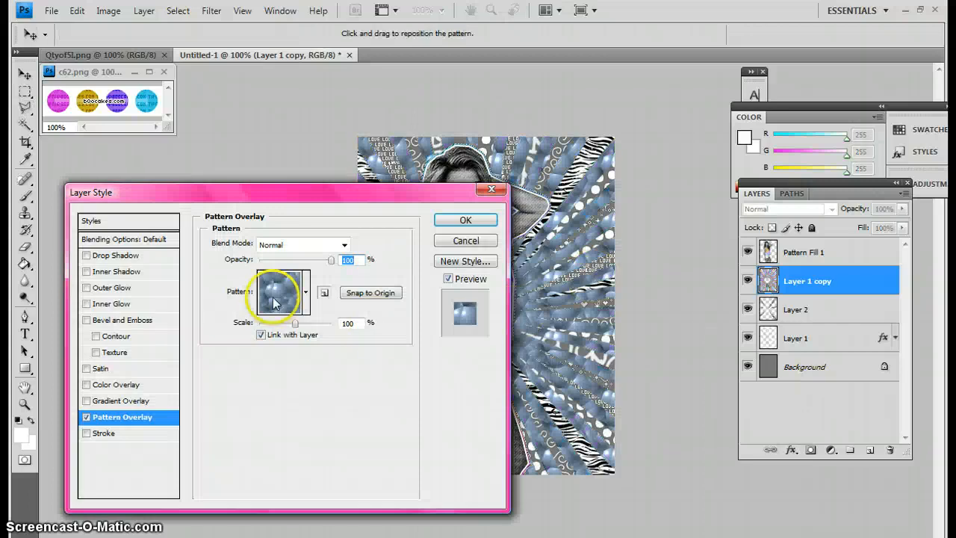
scroll(313, 388, down, 3)
scroll(314, 391, up, 5)
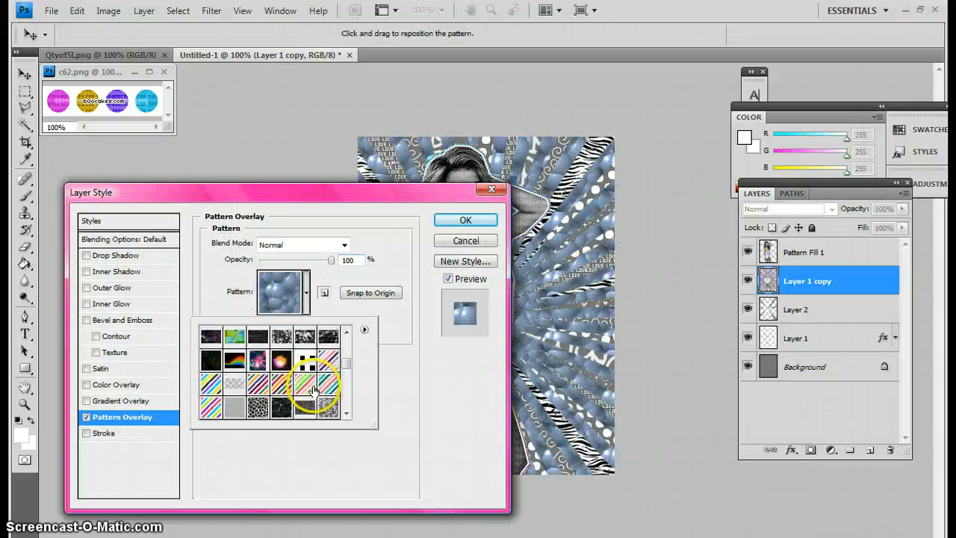
scroll(313, 389, up, 4)
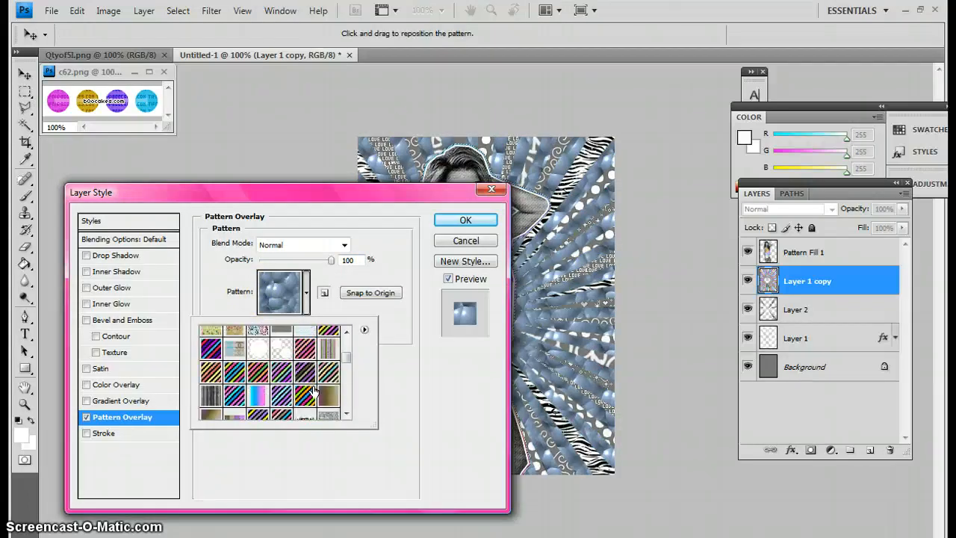
scroll(314, 388, down, 1)
click(259, 373)
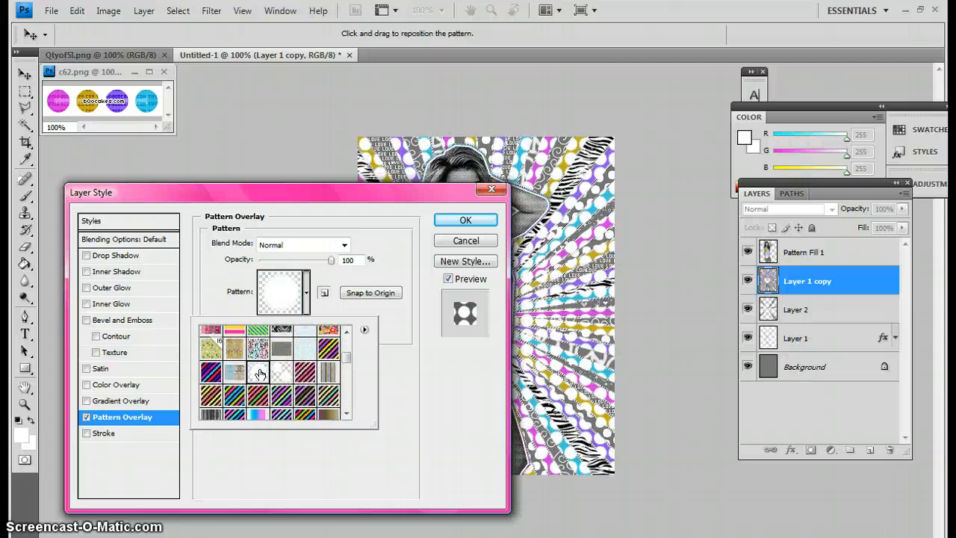
- Set the pattern overlay's blend mode to Overlay and its scale to 59%
click(299, 242)
click(299, 242)
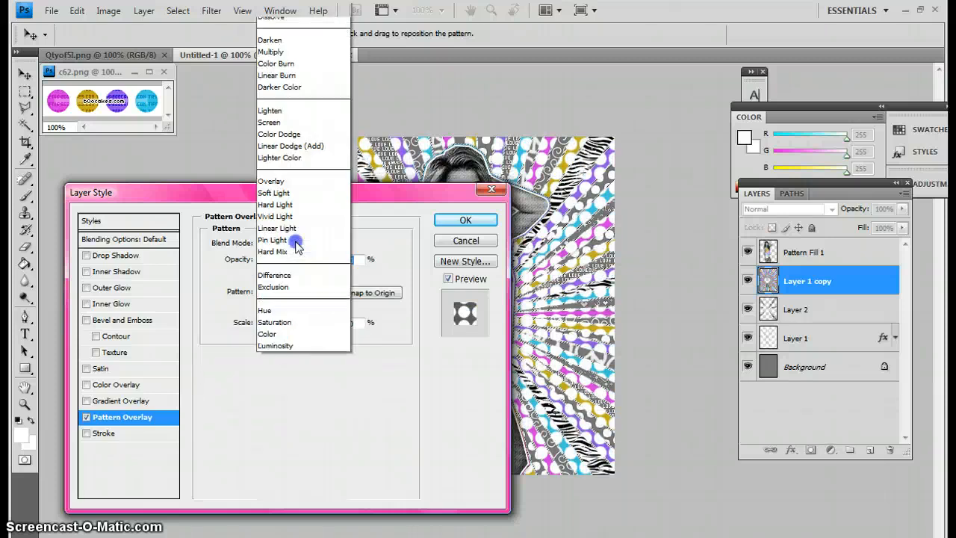
click(274, 184)
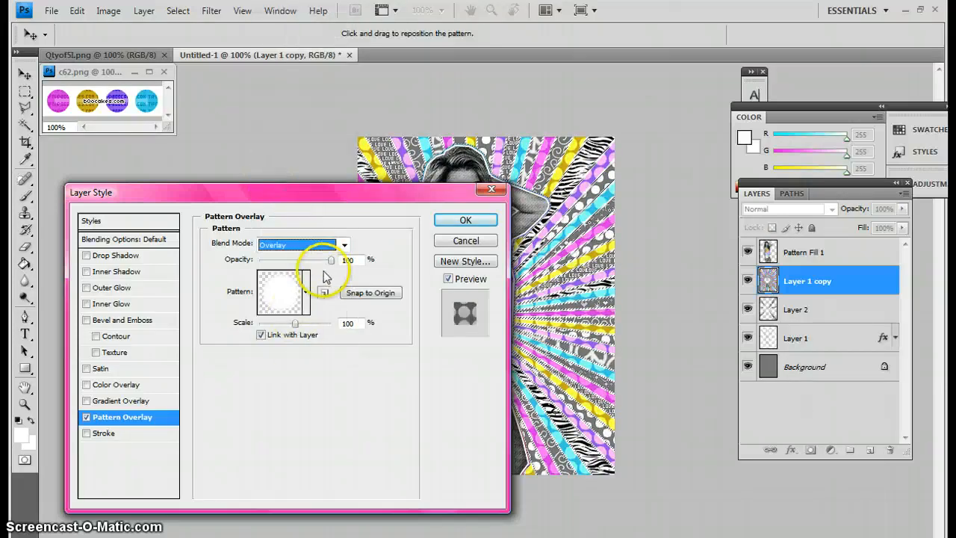
drag(297, 326, 292, 321)
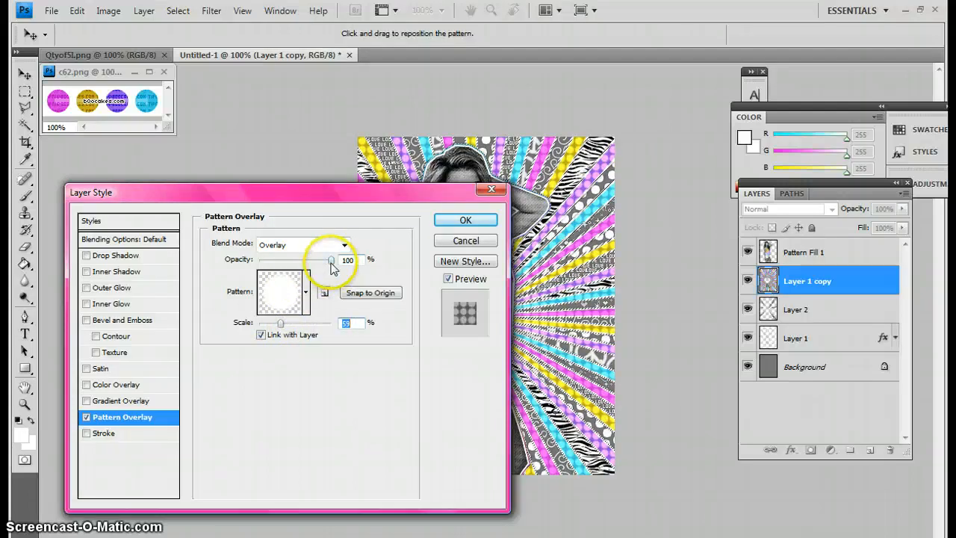
- Lower the pattern overlay's opacity to 20%, apply the layer style and collapse the effects list of Layer 1 copy
drag(330, 263, 276, 266)
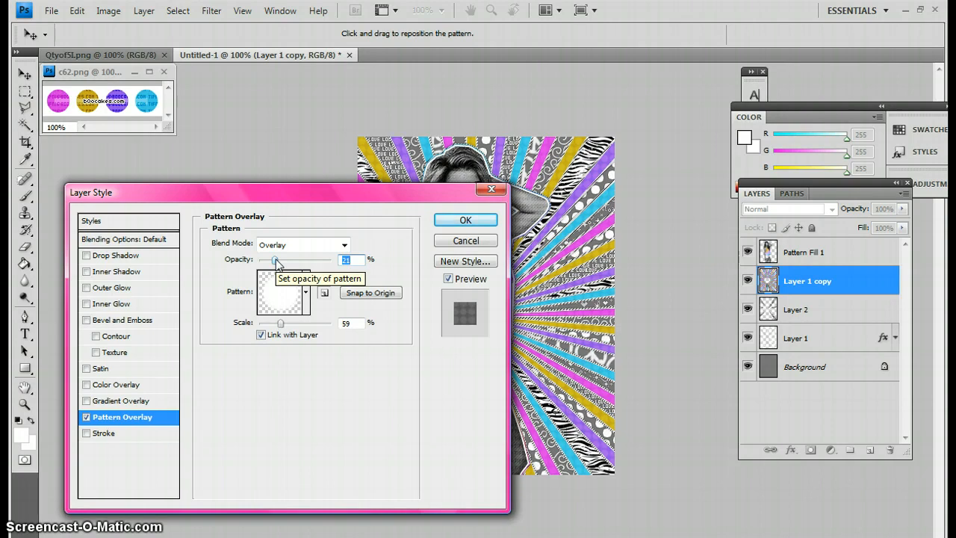
click(274, 260)
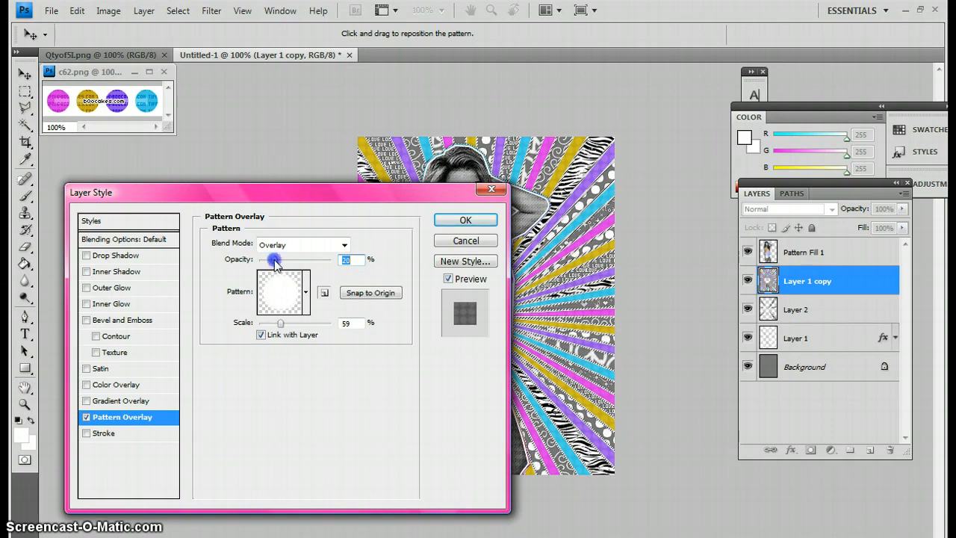
click(461, 219)
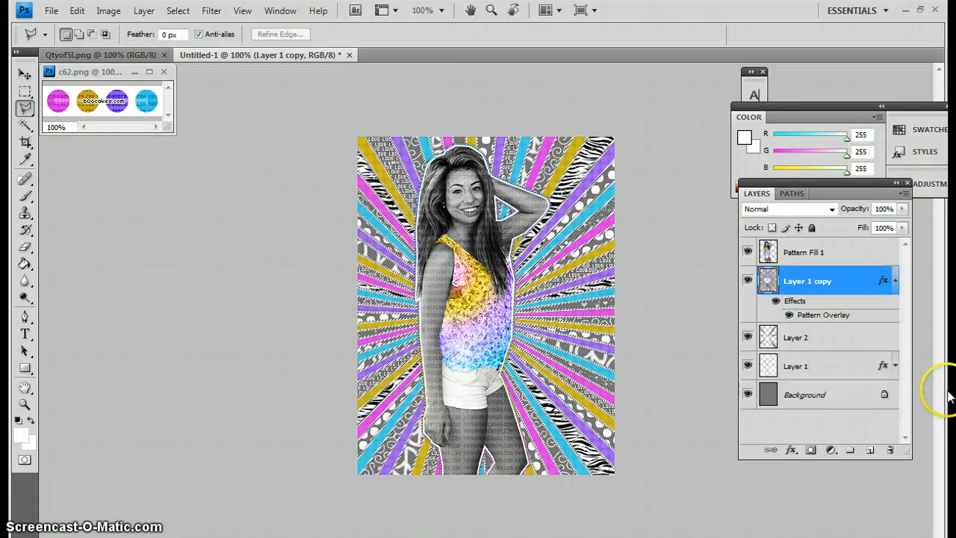
click(896, 282)
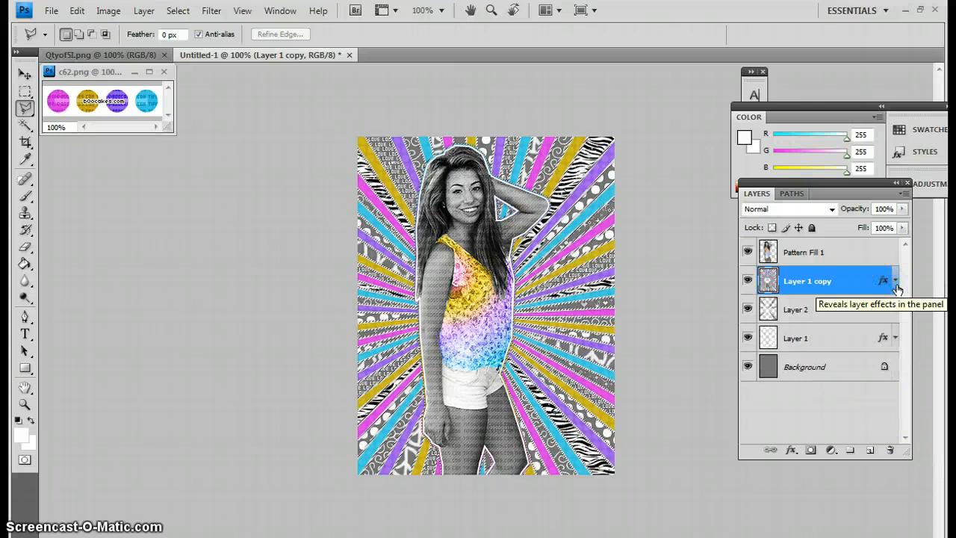